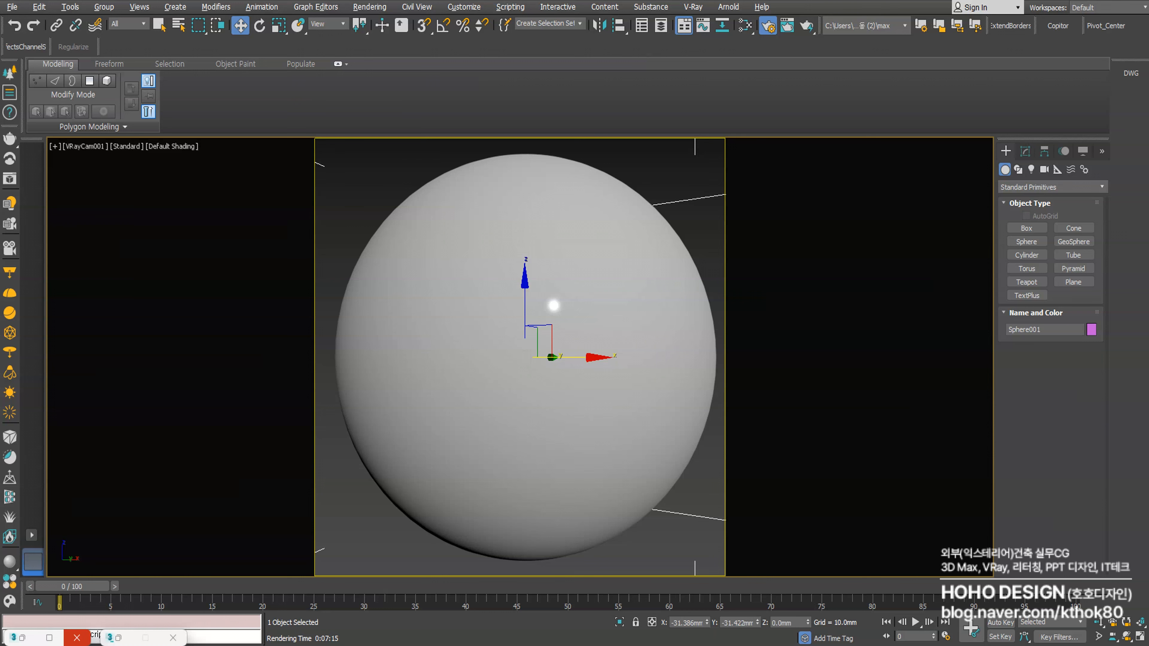
Select the sphere in the camera view and review its radius, segments and other creation parameters
left_click(315, 292)
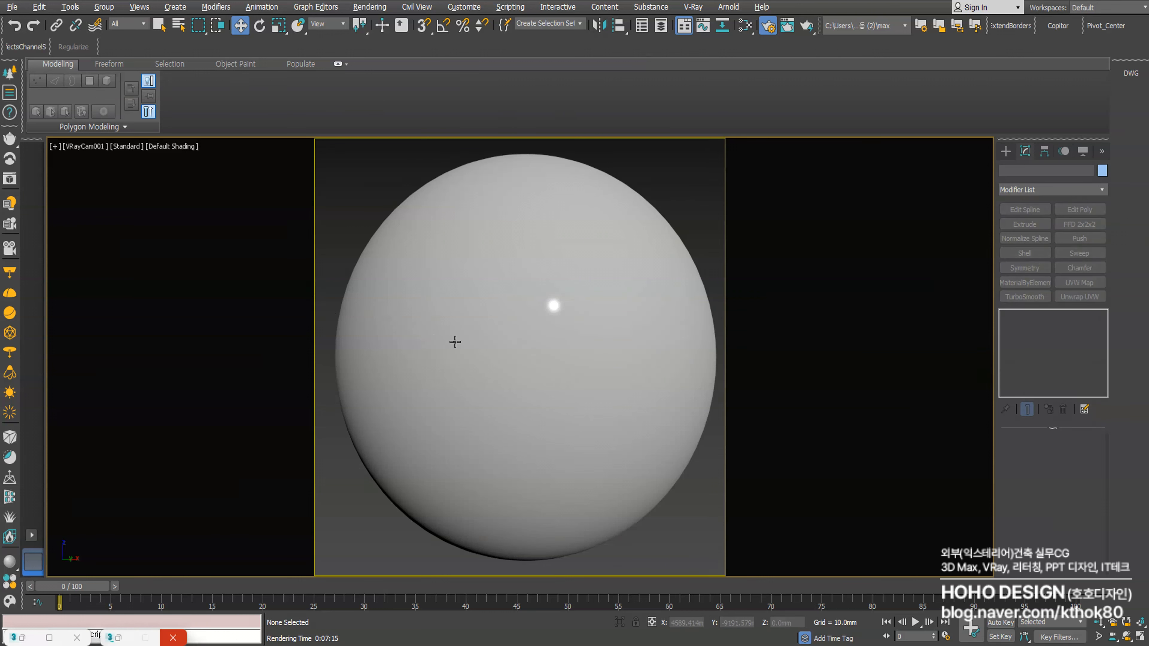
left_click(508, 328)
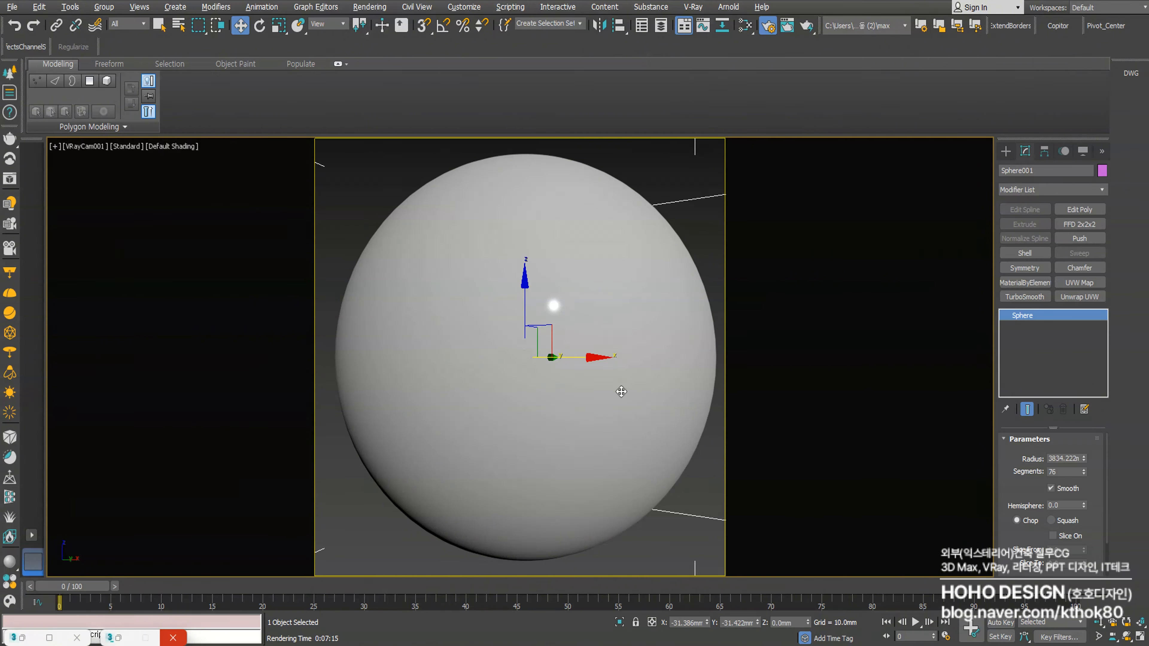
left_click_drag(1016, 485, 1015, 469)
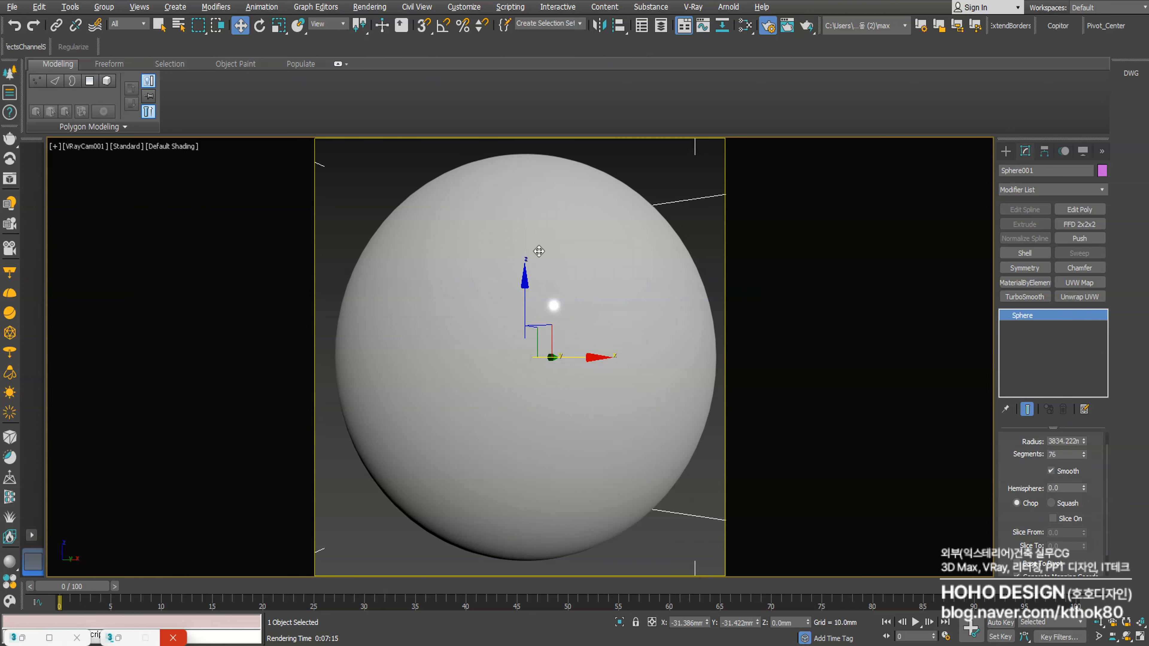
Maximise the orthographic wireframe view, select the dome light inside the sphere and review its General, Dome light and Options settings
key("alt+w")
left_click(286, 254)
key("alt+w")
scroll(393, 322, "up", 5)
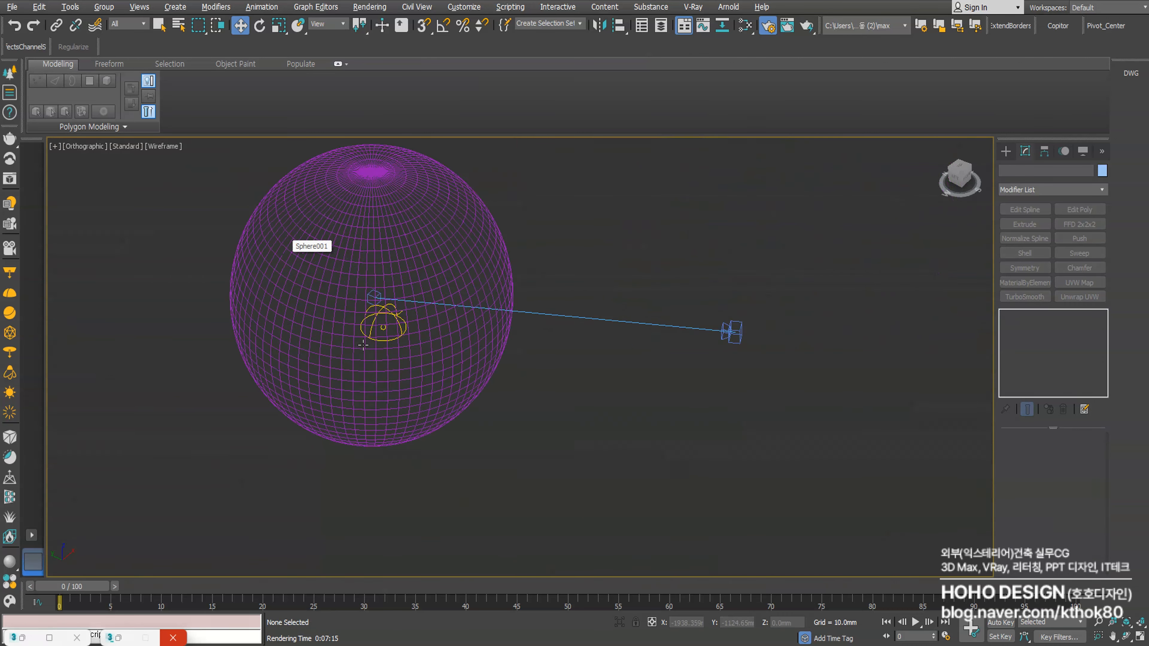
left_click(391, 320)
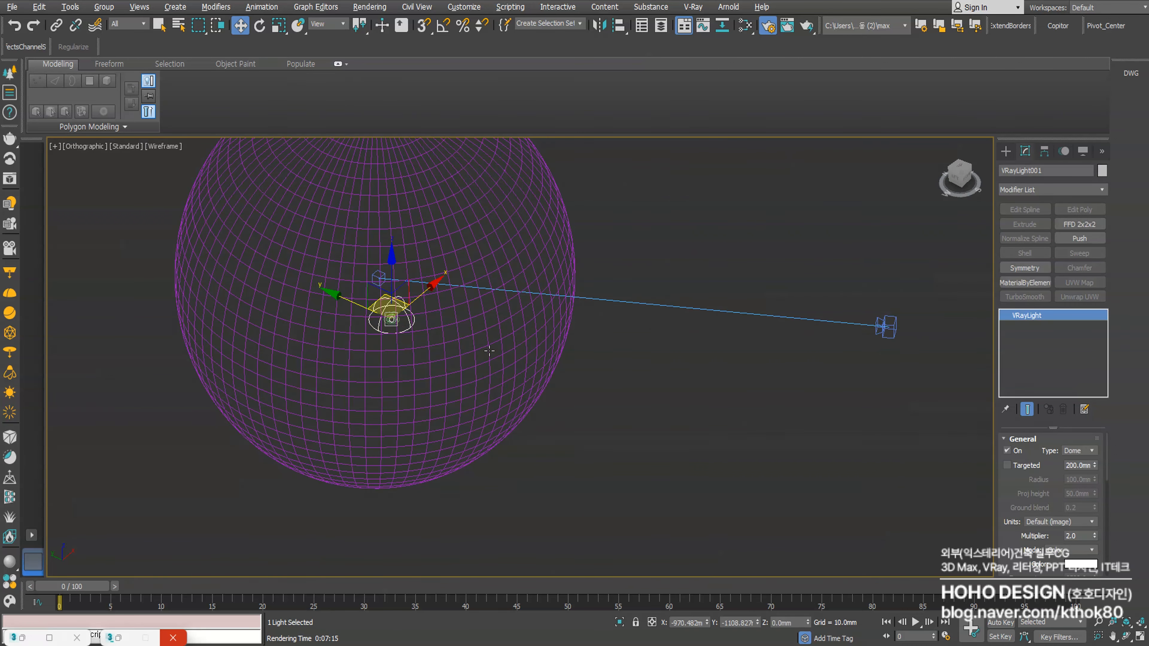
middle_click_drag(426, 343, 500, 347)
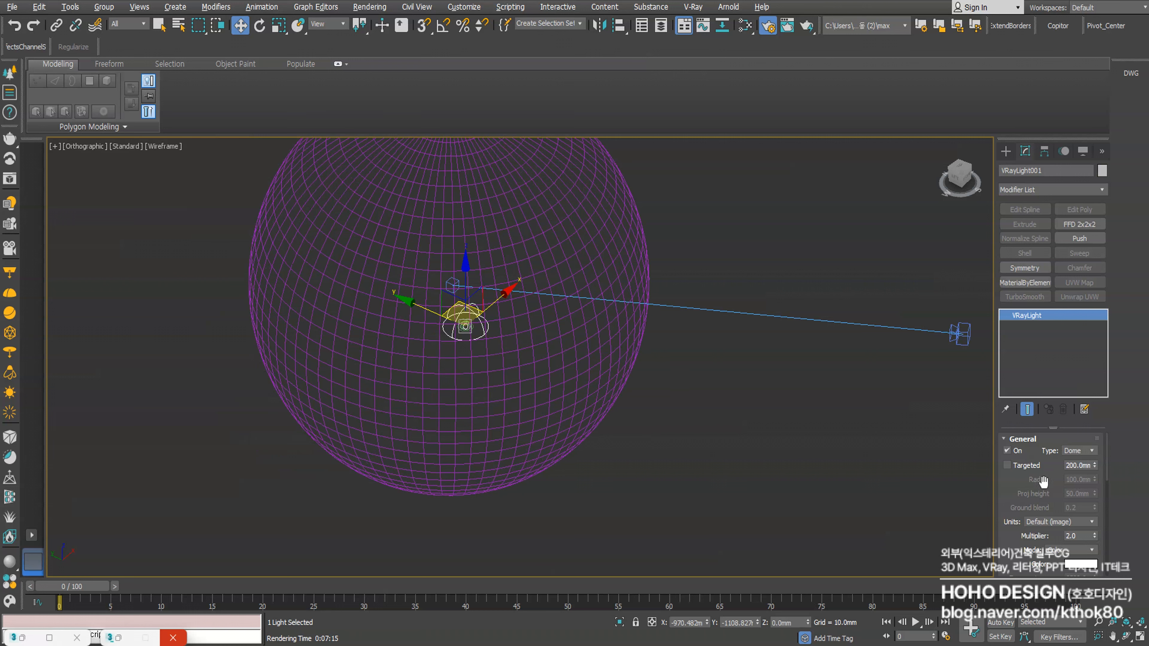
scroll(1036, 491, "down", 3)
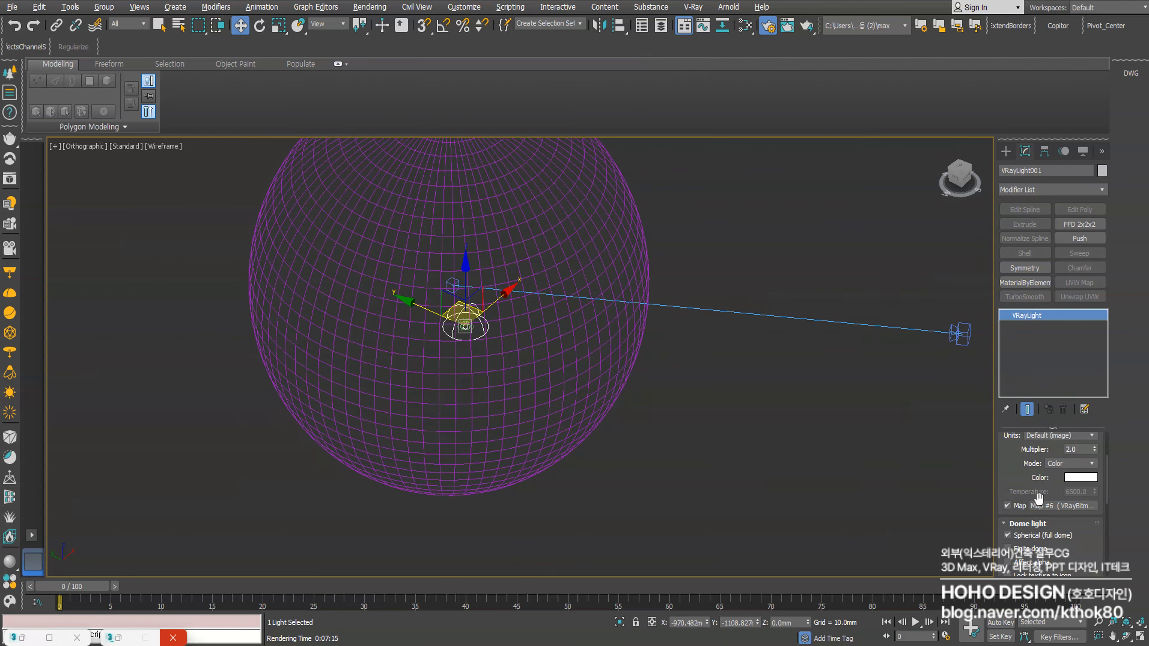
left_click_drag(1066, 550, 1055, 457)
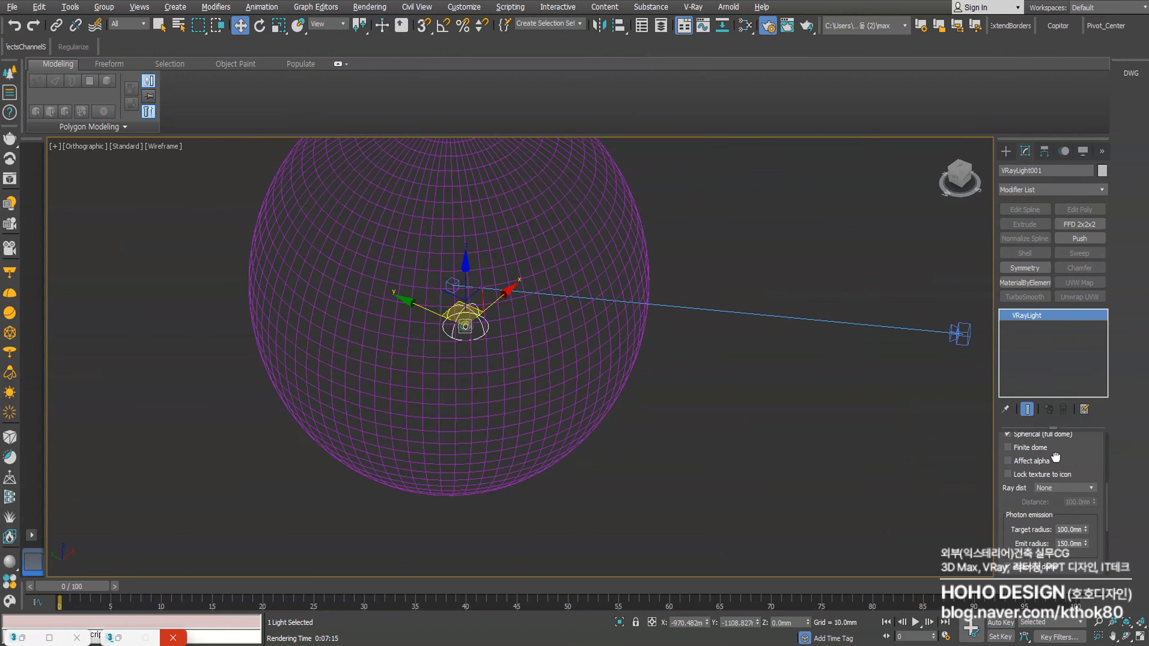
scroll(1036, 498, "down", 3)
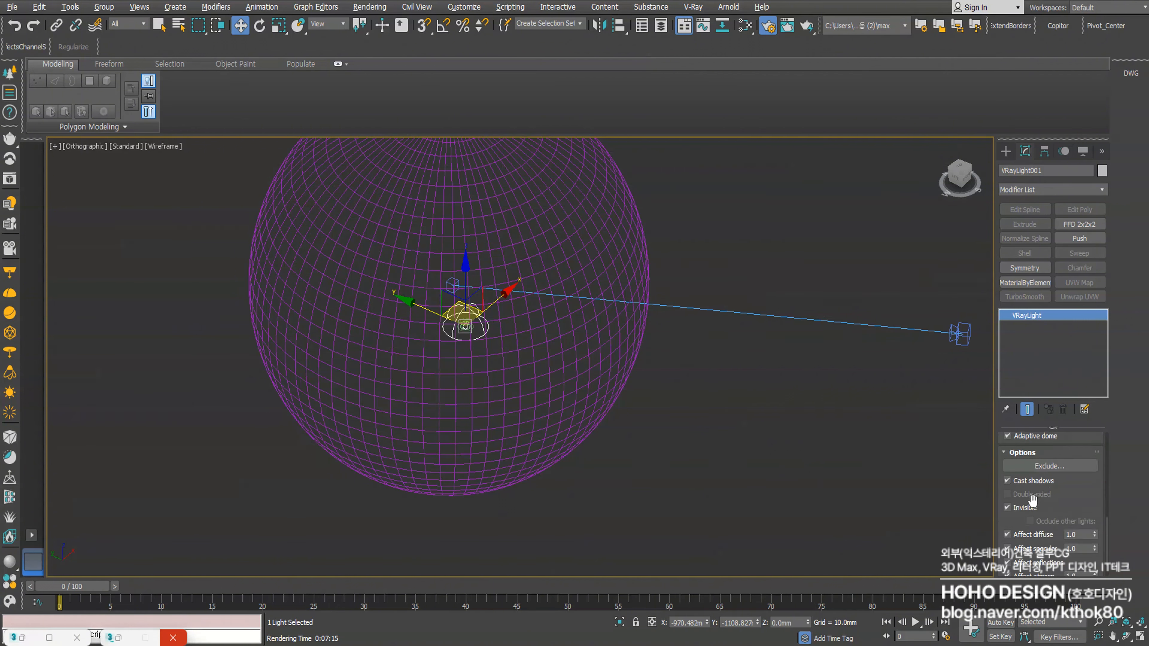
middle_click_drag(537, 300, 413, 330)
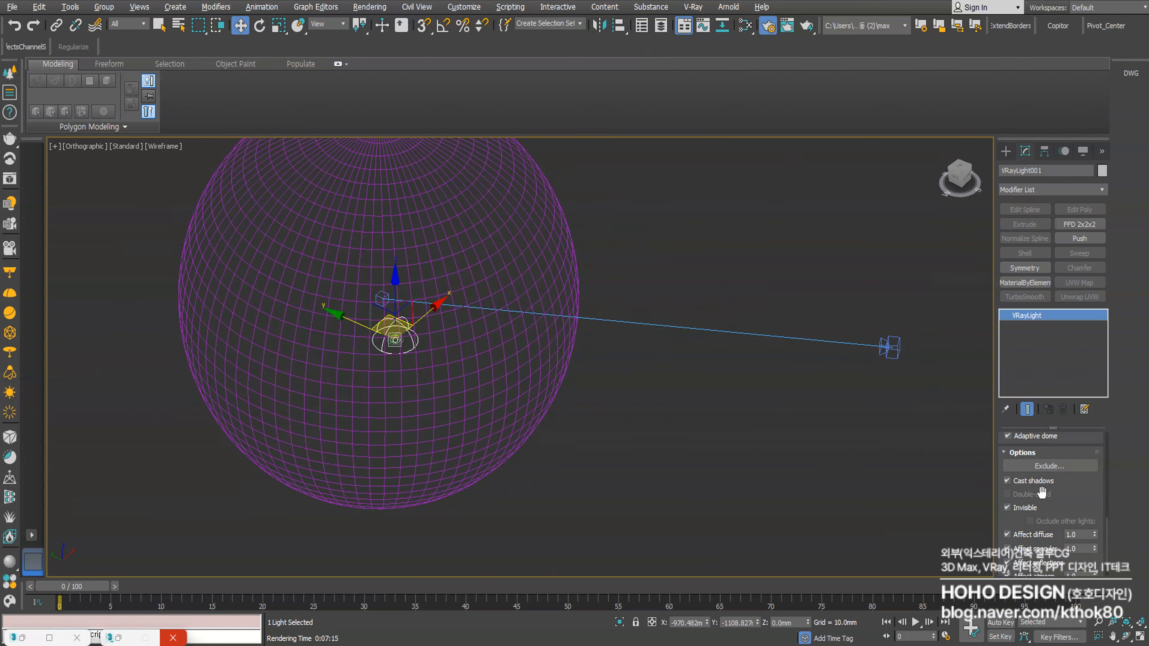
Inspect the camera and its target line beside the sphere, and return to the maximised VRayCam001 view
middle_click_drag(835, 406, 762, 409)
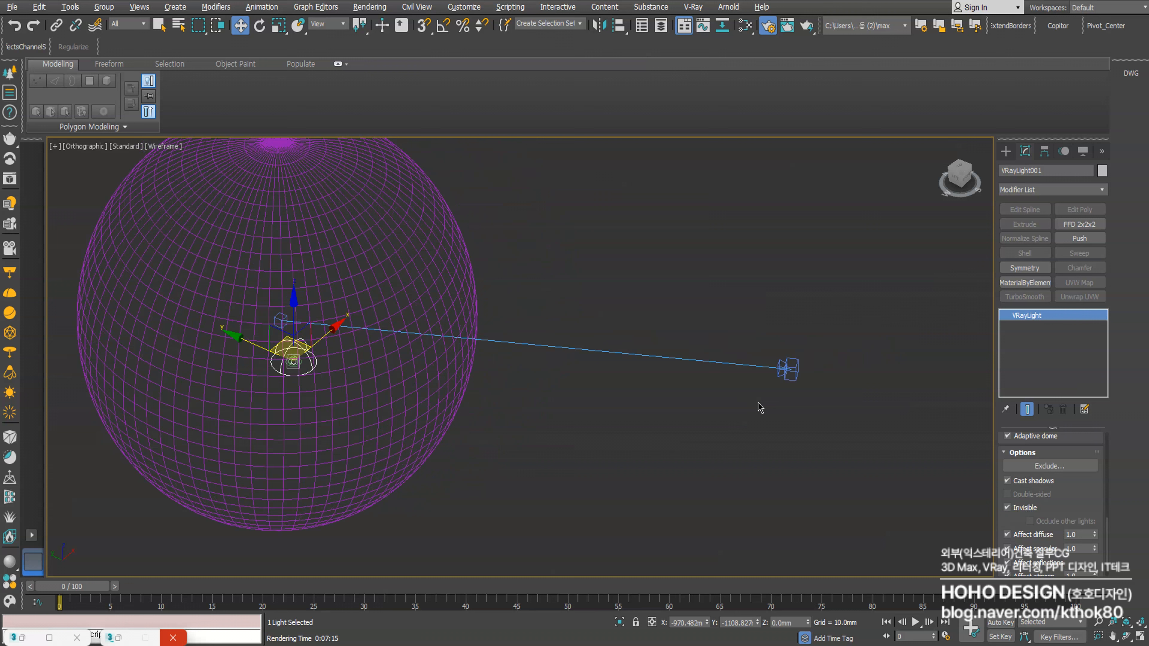
left_click(787, 371)
left_click(762, 445)
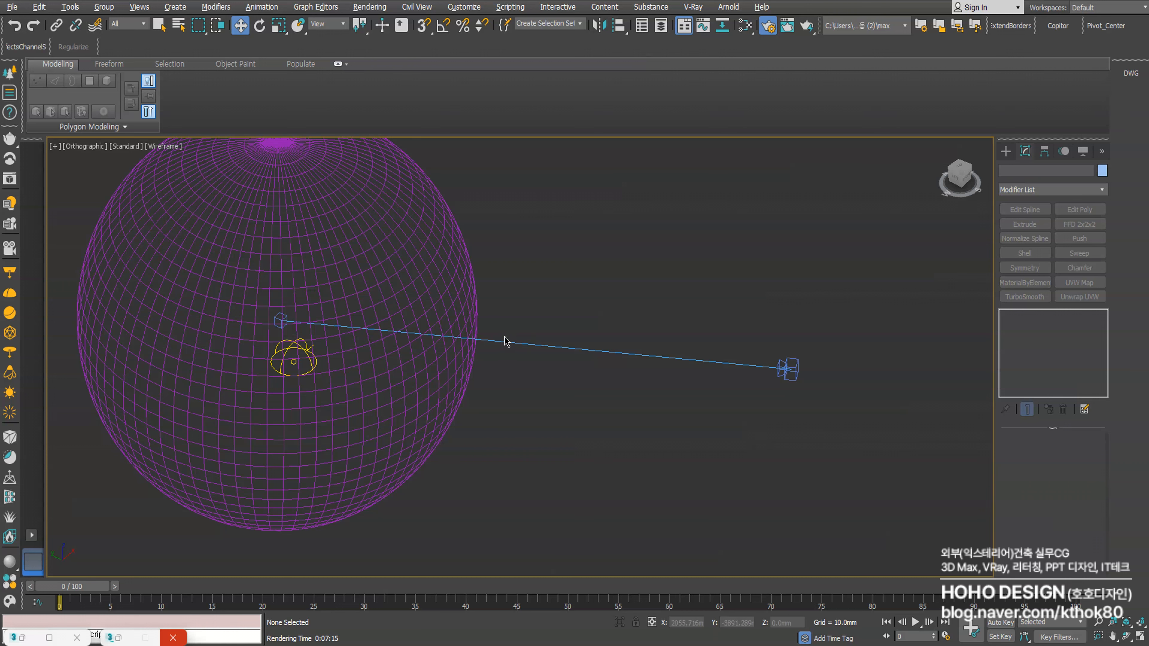
middle_click_drag(282, 318, 390, 318)
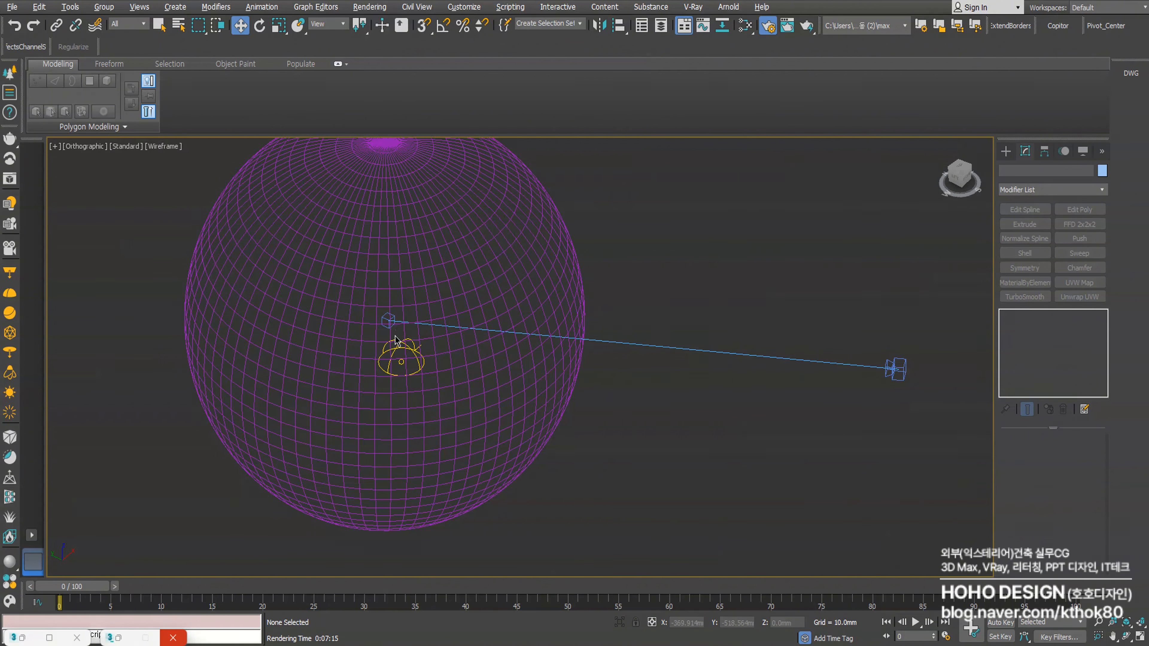
middle_click_drag(395, 336, 366, 362)
key("alt+w")
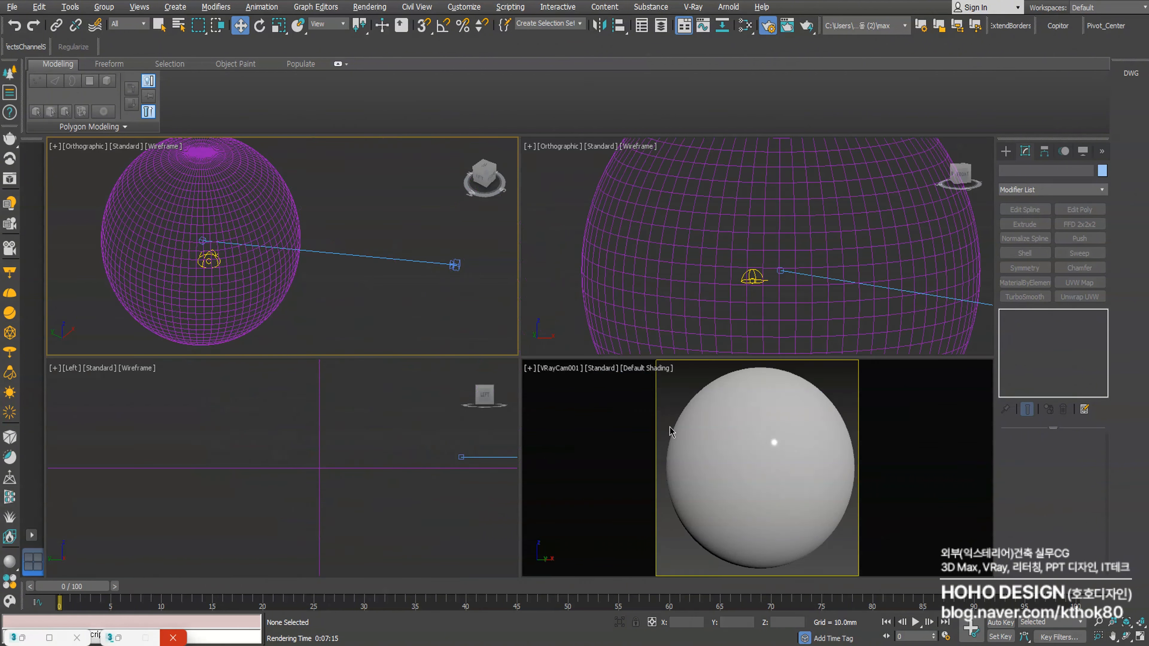
right_click(668, 425)
key("alt+w")
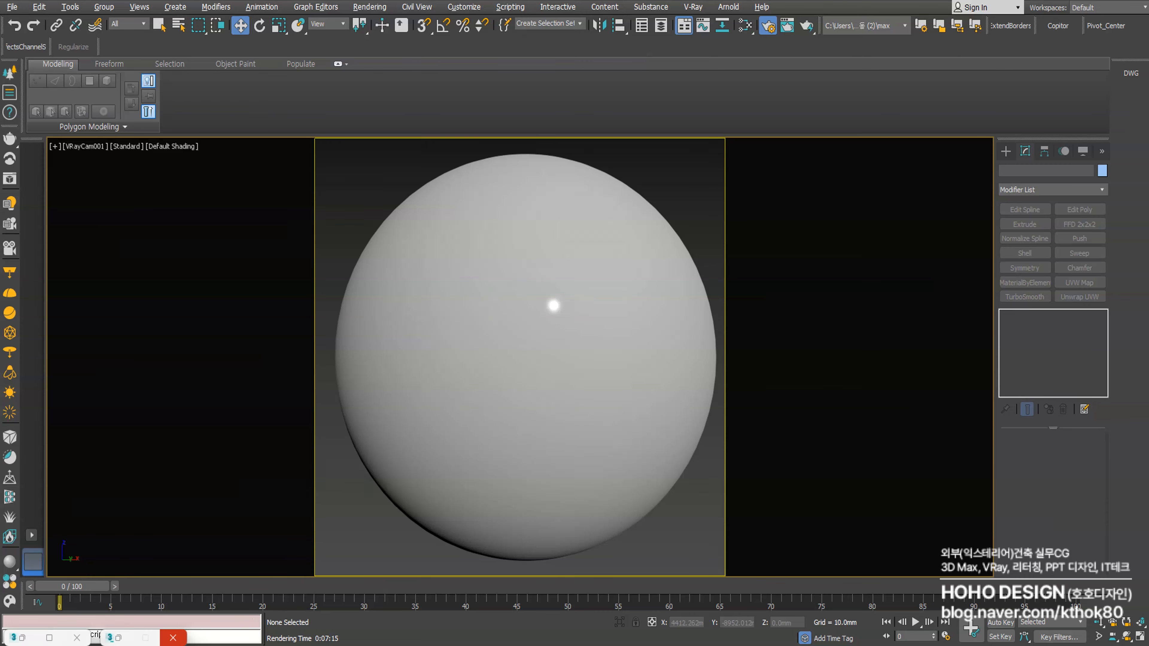
Switch to the web browser showing Poly Haven and browse its HDRIs library
mouse_move(233, 644)
left_click(297, 600)
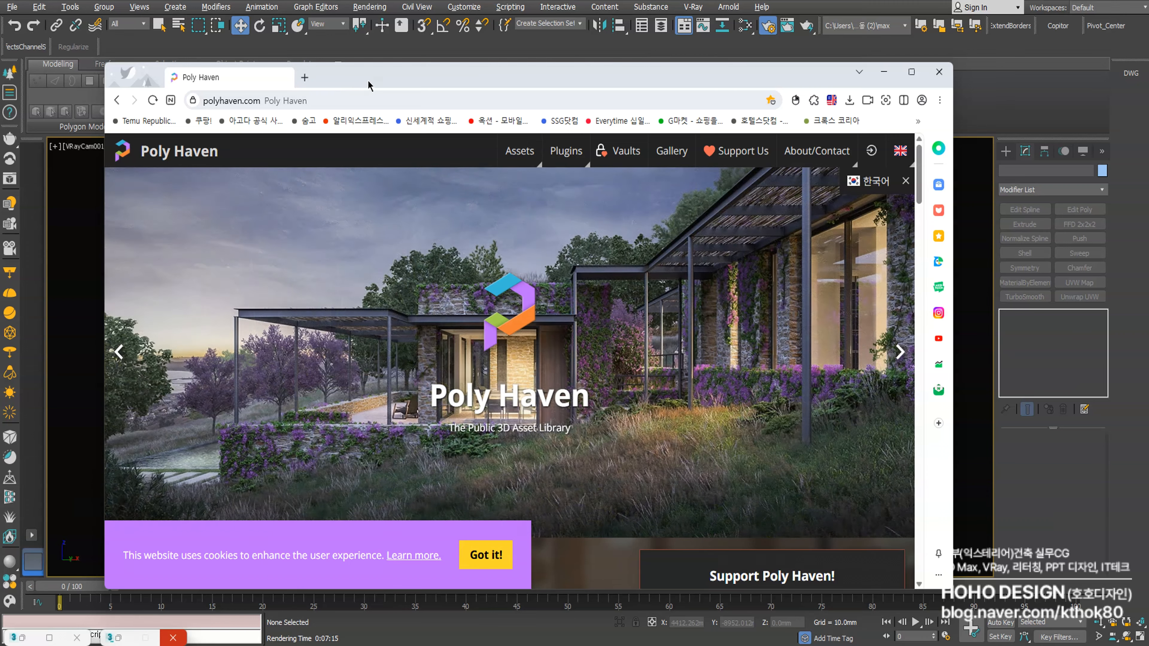
double_click(371, 82)
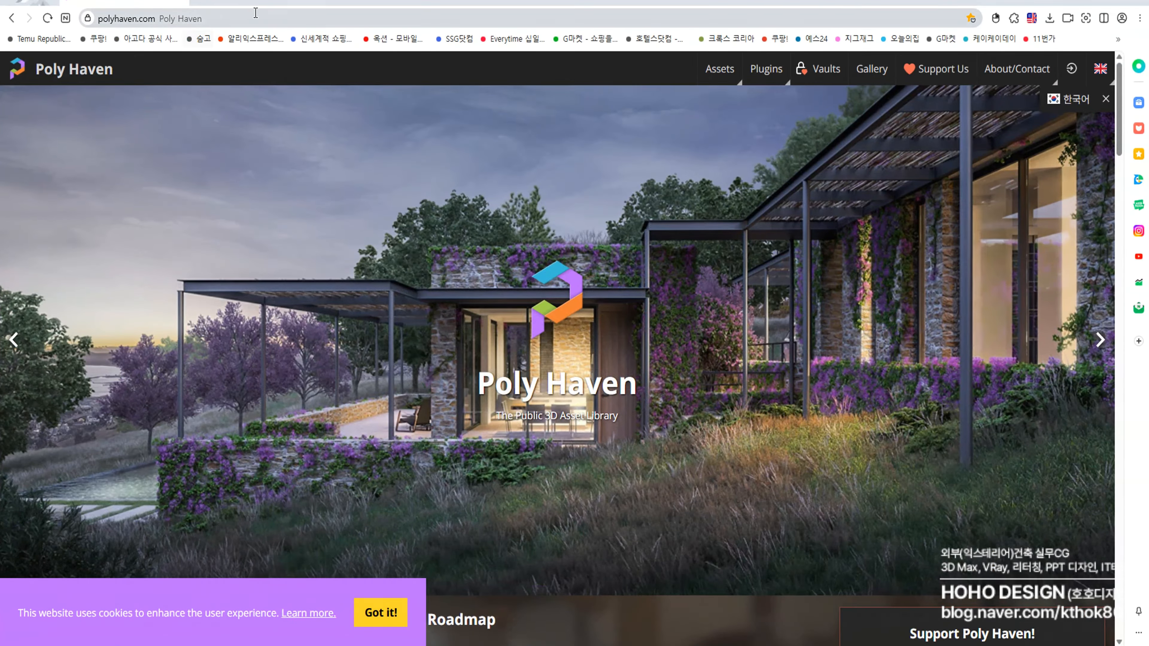
left_click_drag(281, 0, 275, 34)
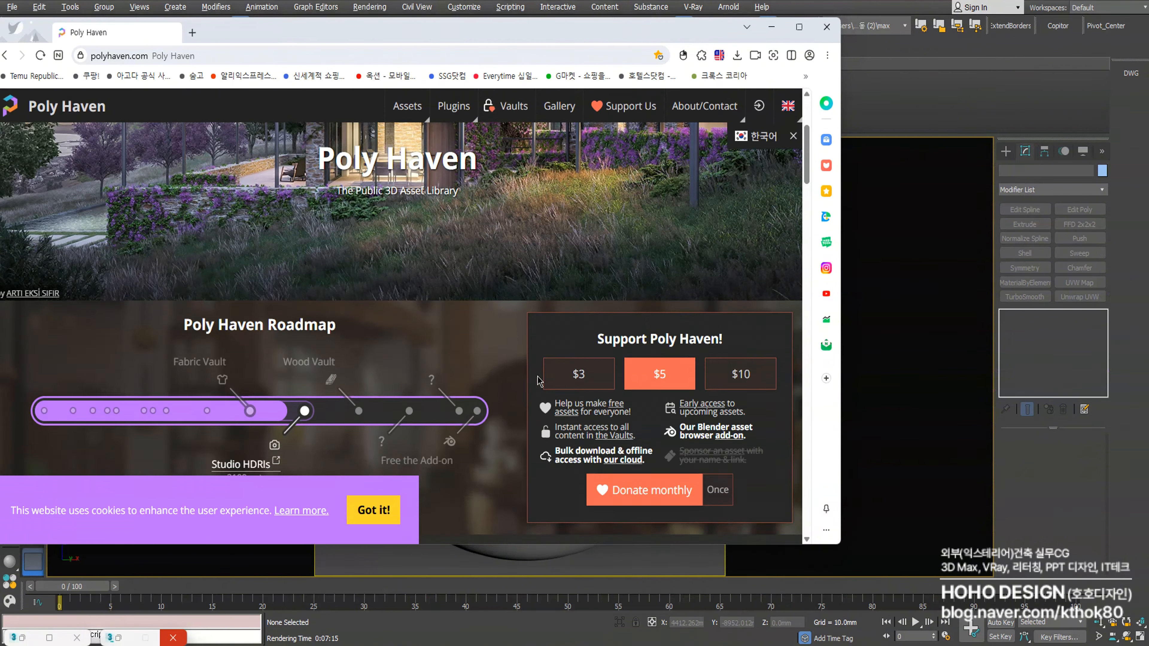
scroll(538, 382, "down", 10)
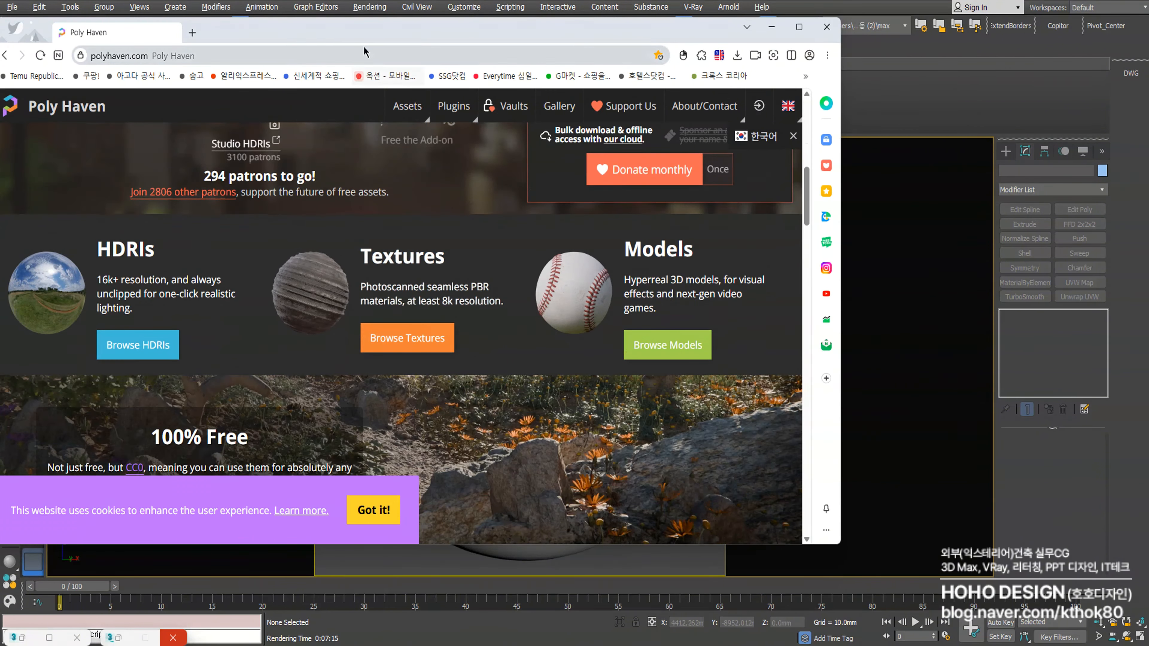
left_click_drag(359, 32, 471, 59)
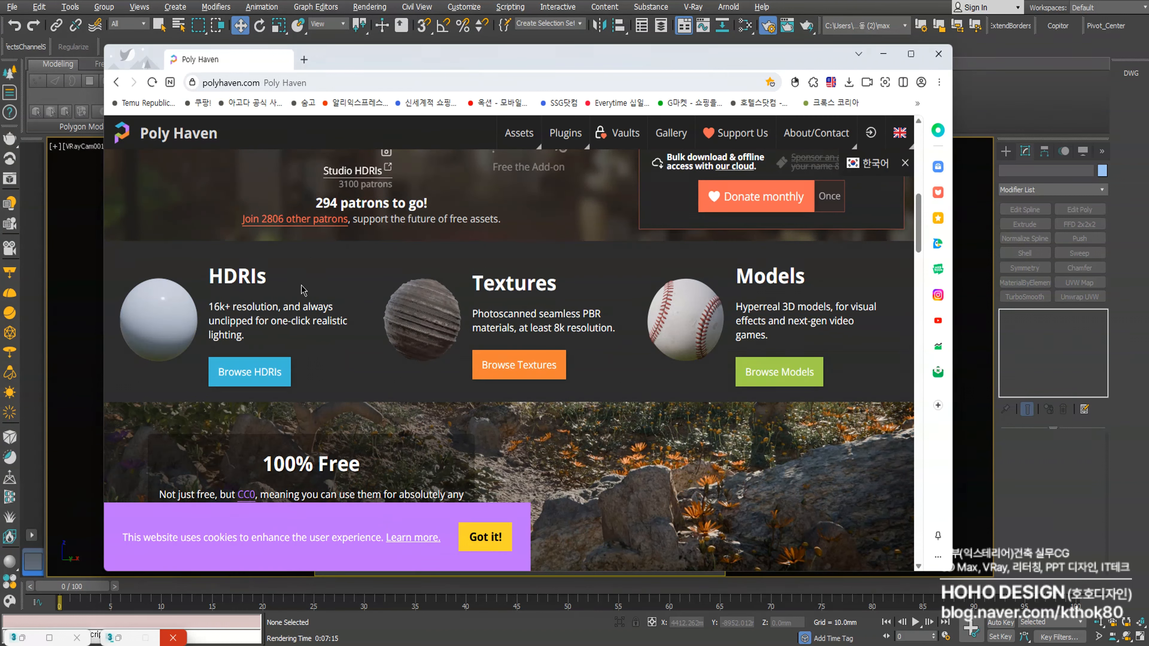
left_click(250, 372)
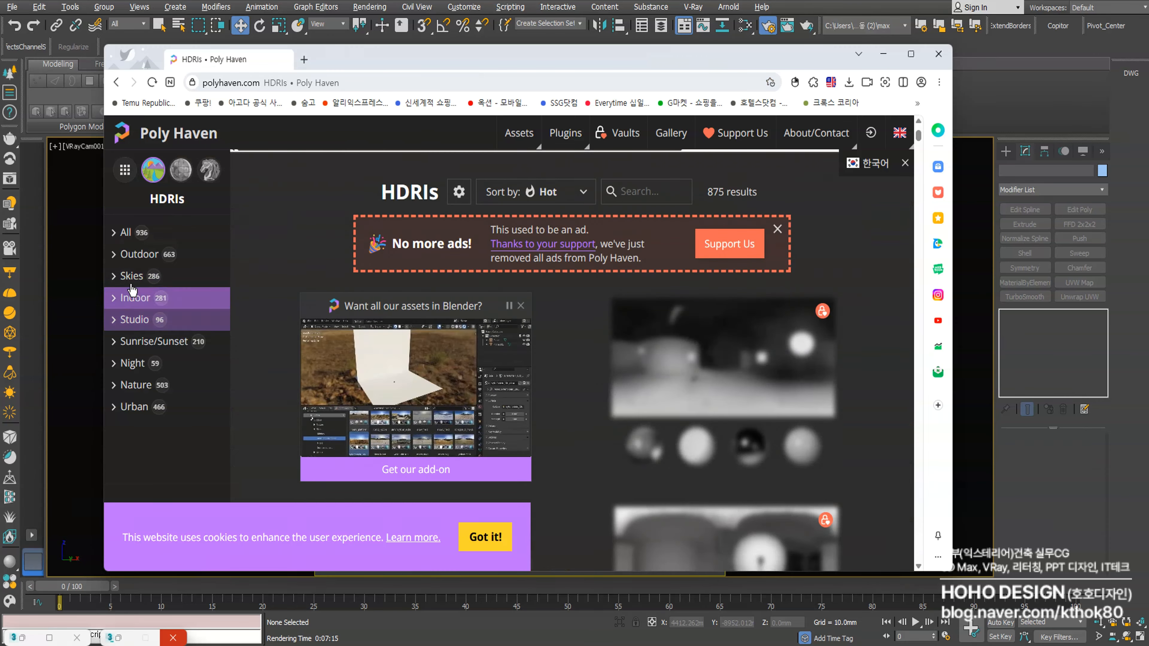
scroll(498, 362, "down", 10)
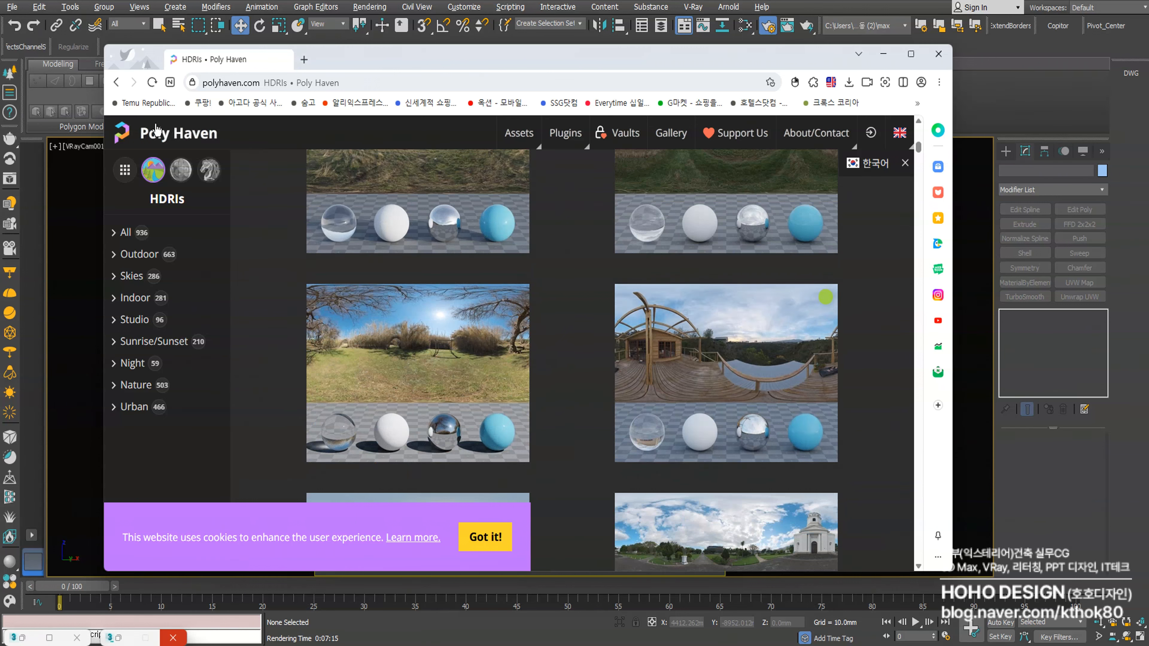
Return to the Poly Haven home page and open the Textures library to browse its materials
left_click(179, 133)
scroll(529, 299, "down", 10)
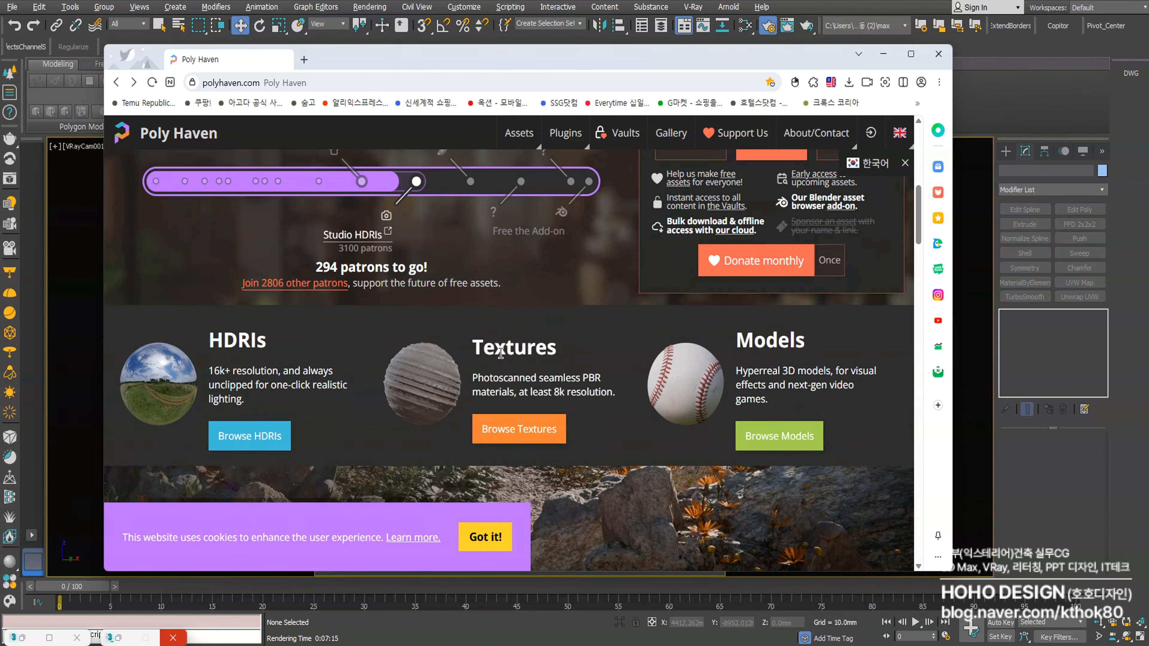
left_click(516, 432)
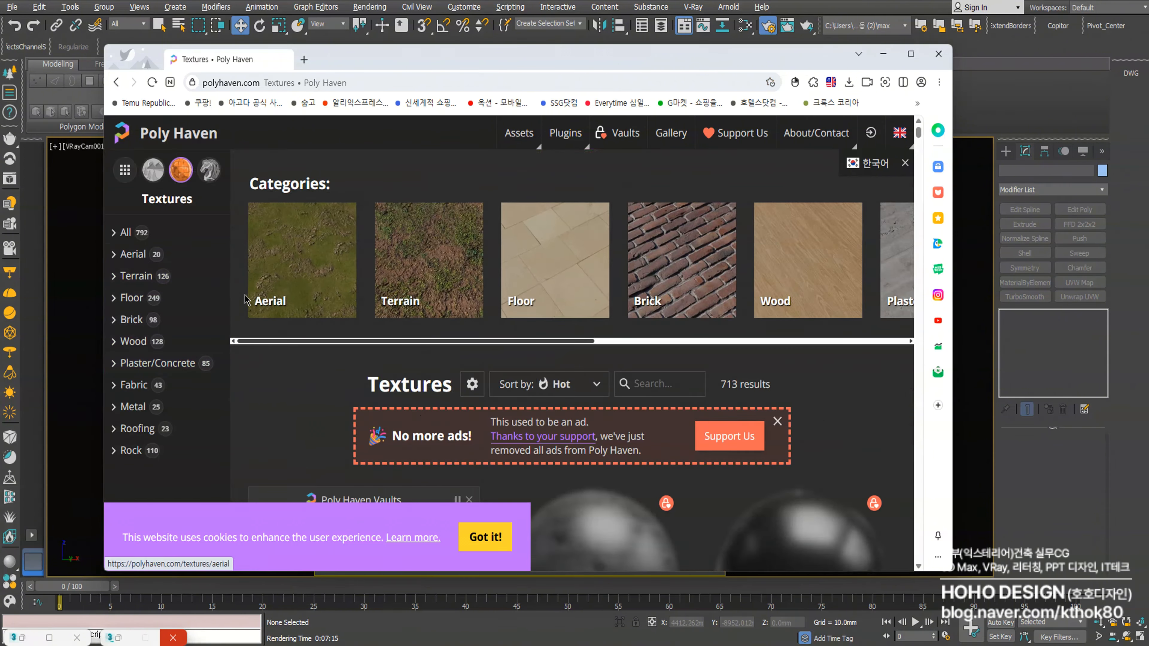
scroll(253, 302, "down", 8)
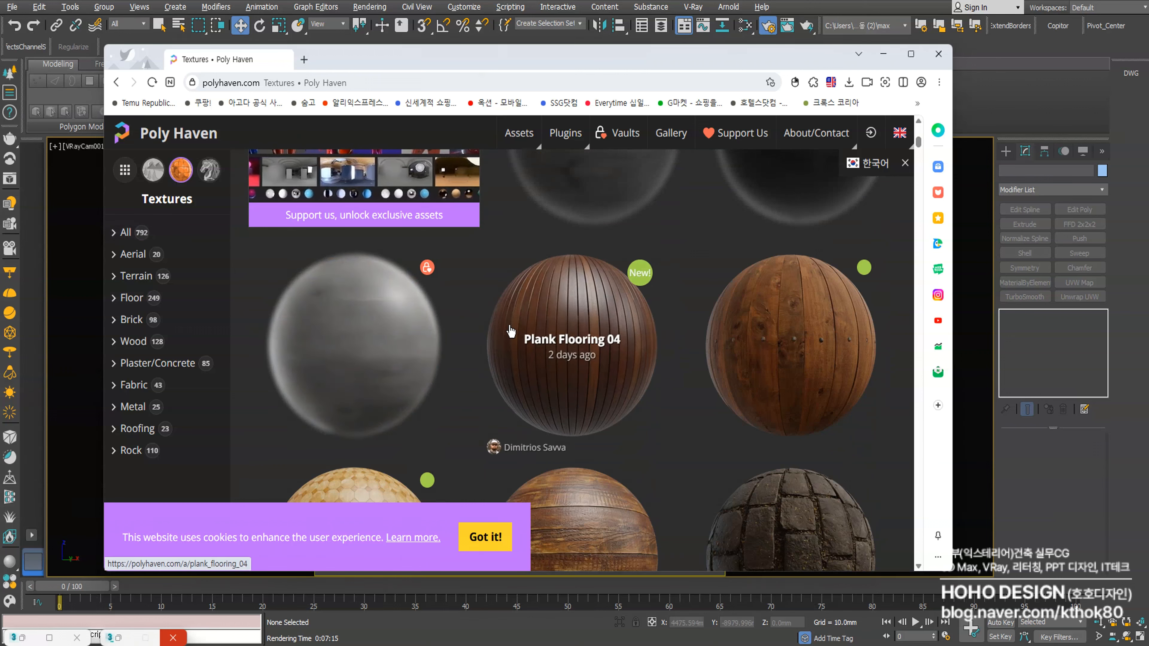
scroll(561, 340, "down", 4)
Filter the textures to the Leather subcategory of Fabric and look through the available leathers
left_click(157, 386)
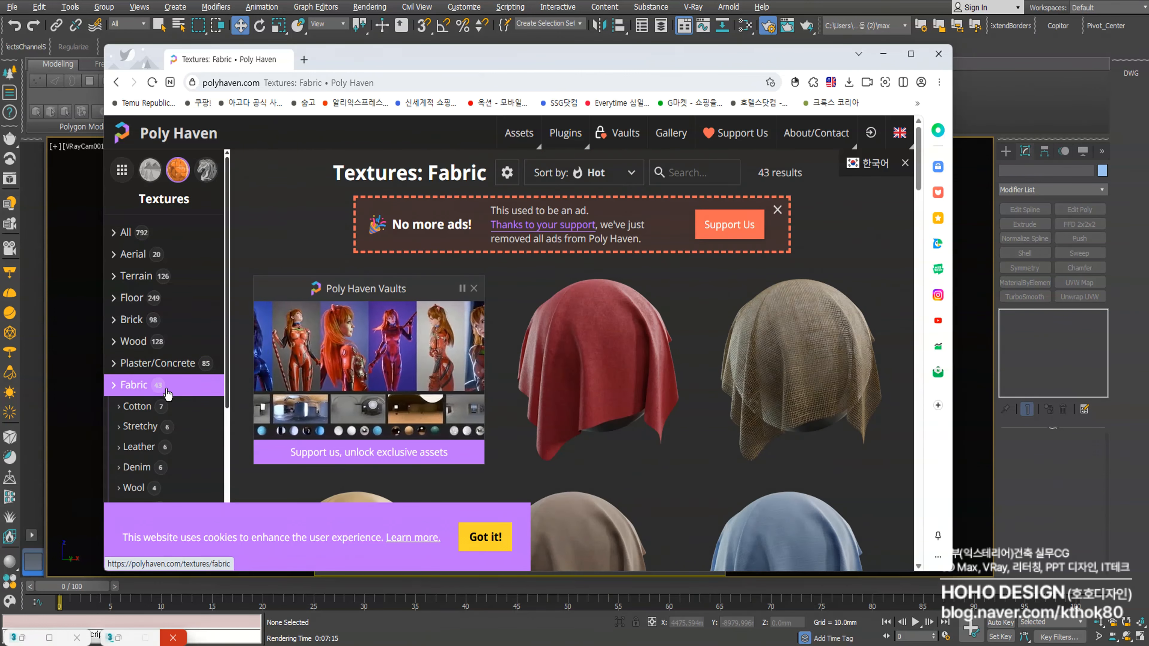
scroll(159, 398, "down", 3)
left_click(139, 318)
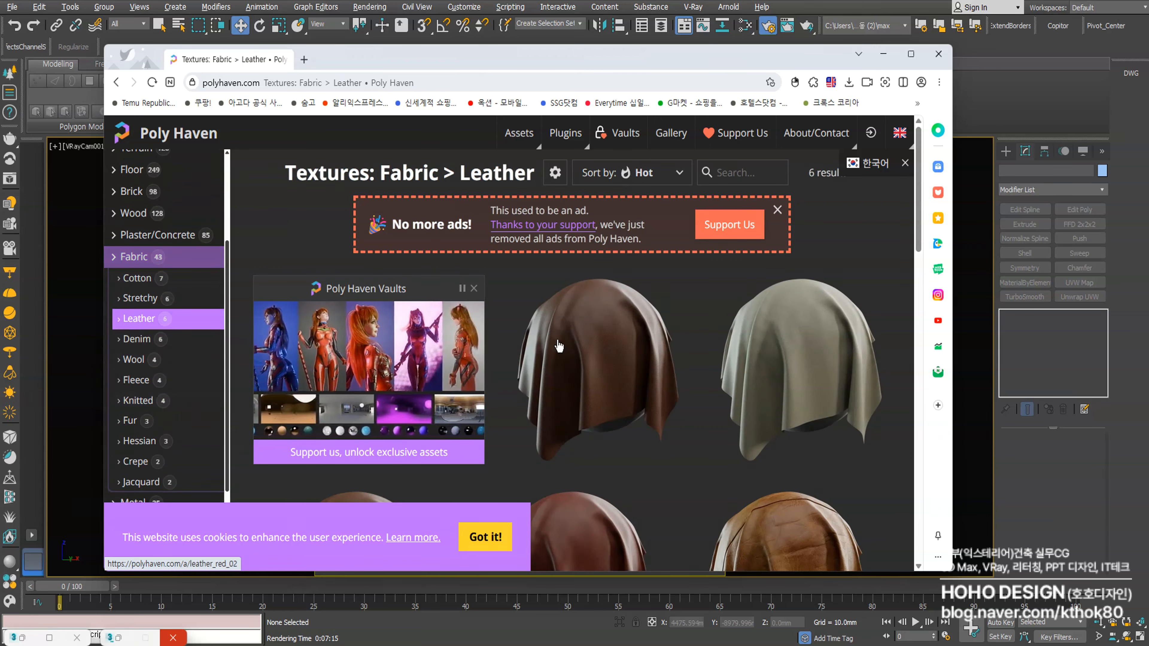
scroll(496, 280, "down", 4)
scroll(502, 317, "down", 5)
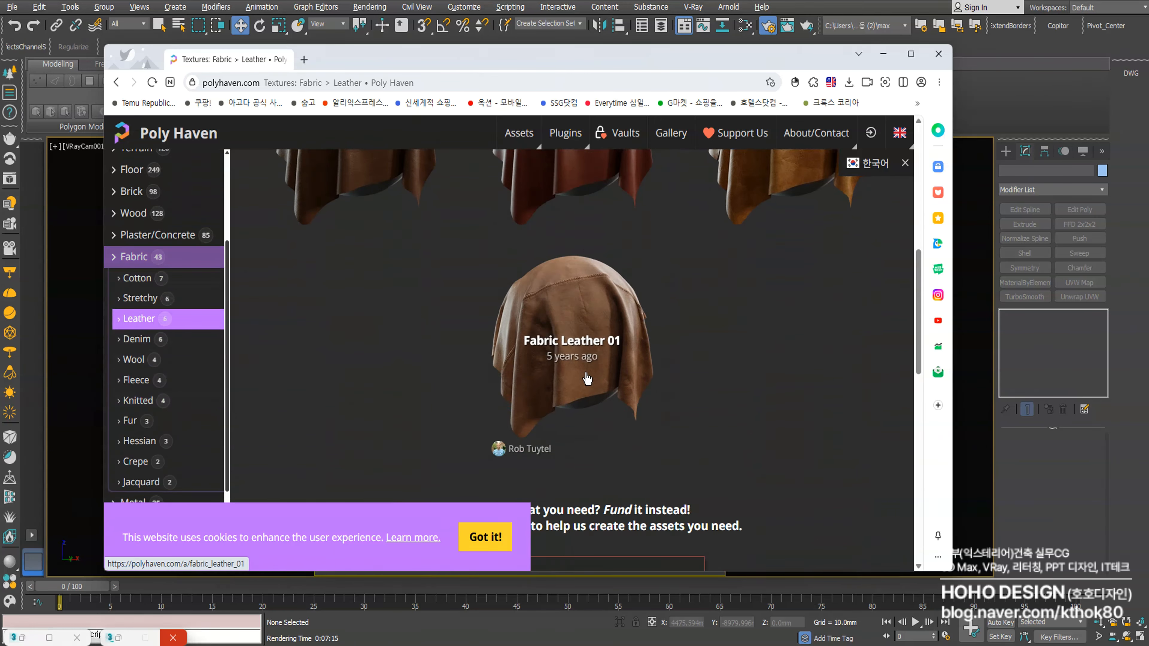
scroll(593, 381, "up", 8)
Open the Leather Red 02 texture page and choose 4K as the download resolution
left_click(611, 361)
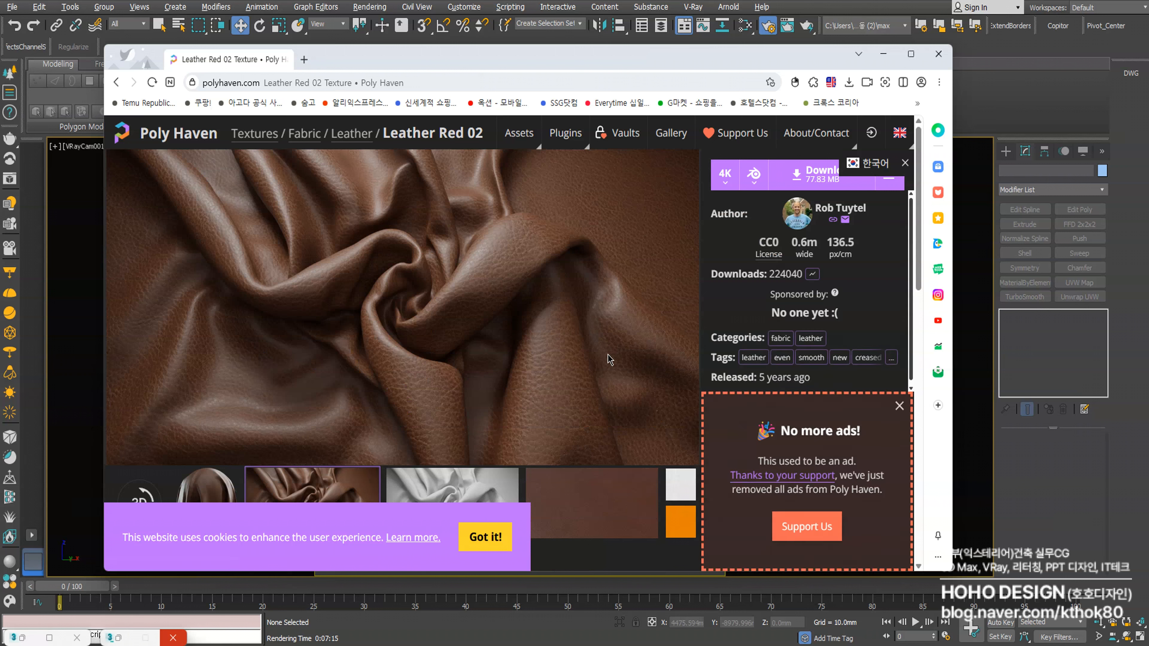
left_click(725, 174)
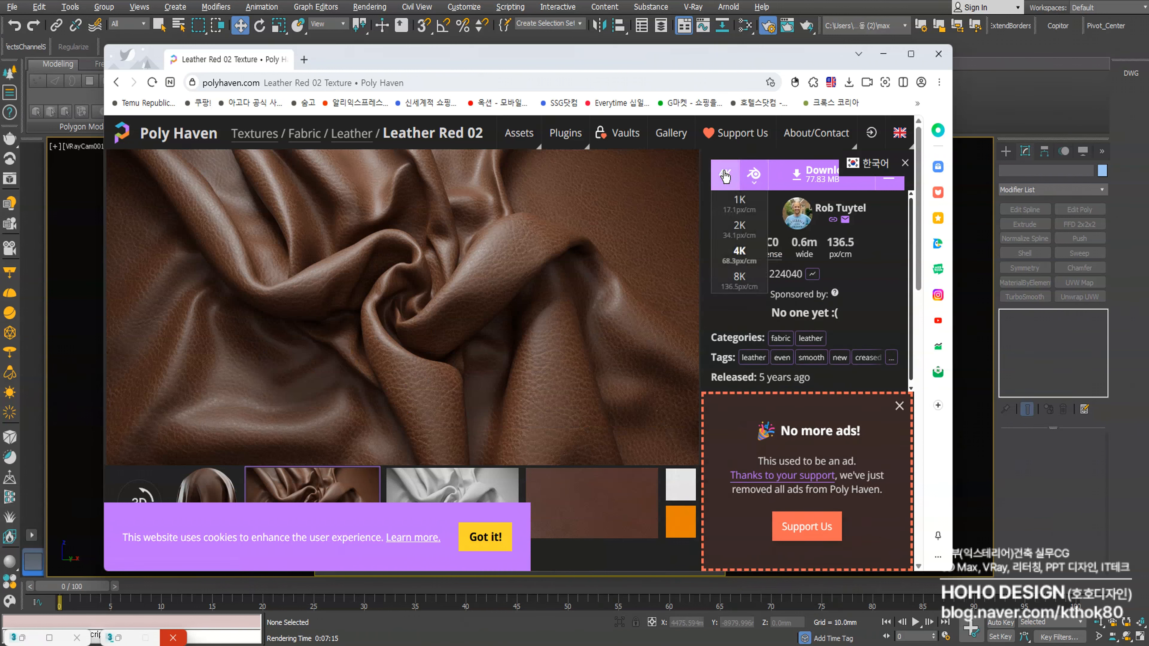
left_click(735, 250)
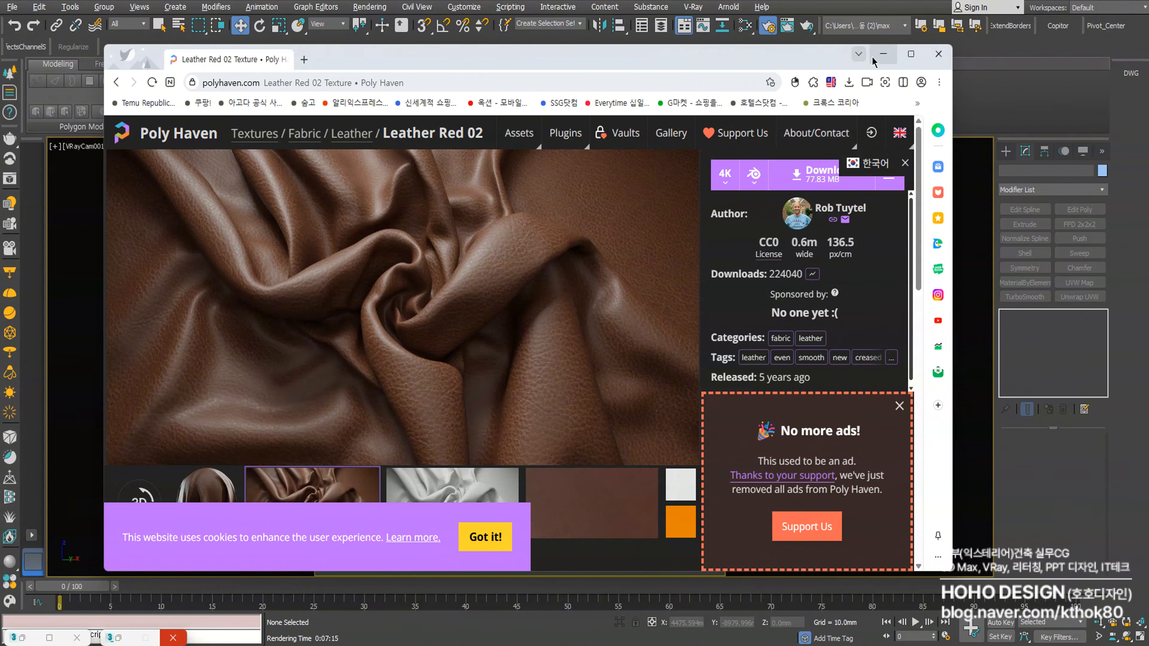
Review the colour, normal and roughness map files in the leather_red_02_4k.blend textures folder in File Explorer, and return to 3ds Max
left_click(883, 54)
left_click_drag(0, 357, 469, 85)
left_click(394, 271)
left_click(588, 280)
left_click(393, 478)
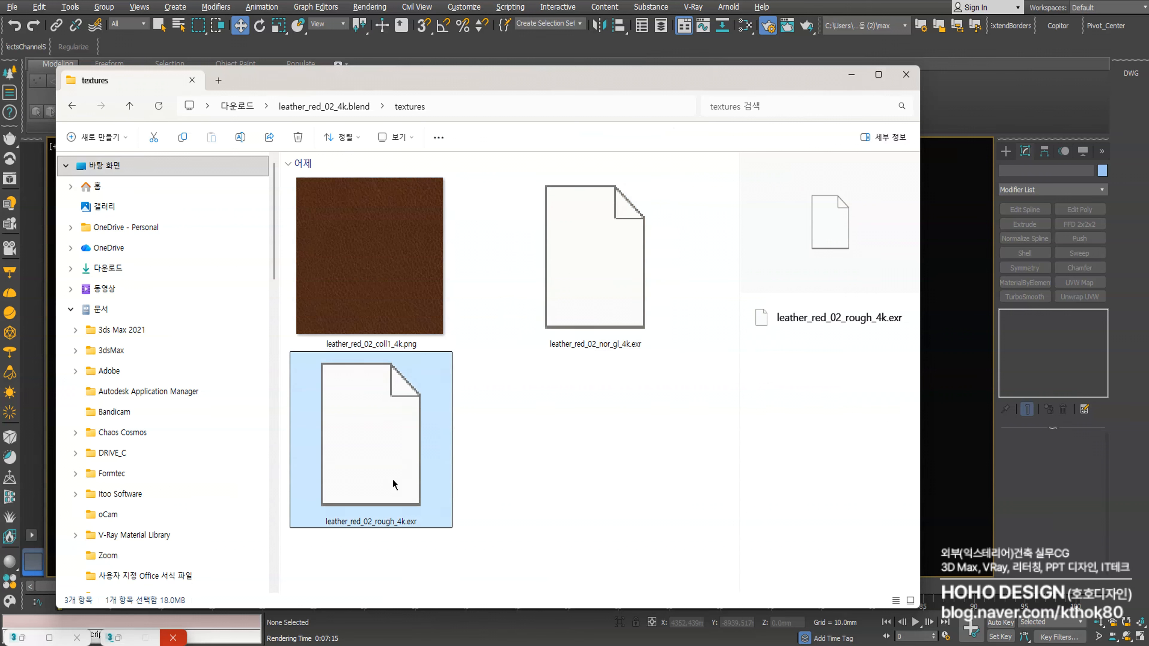
left_click(376, 306)
left_click(524, 350)
left_click(376, 412)
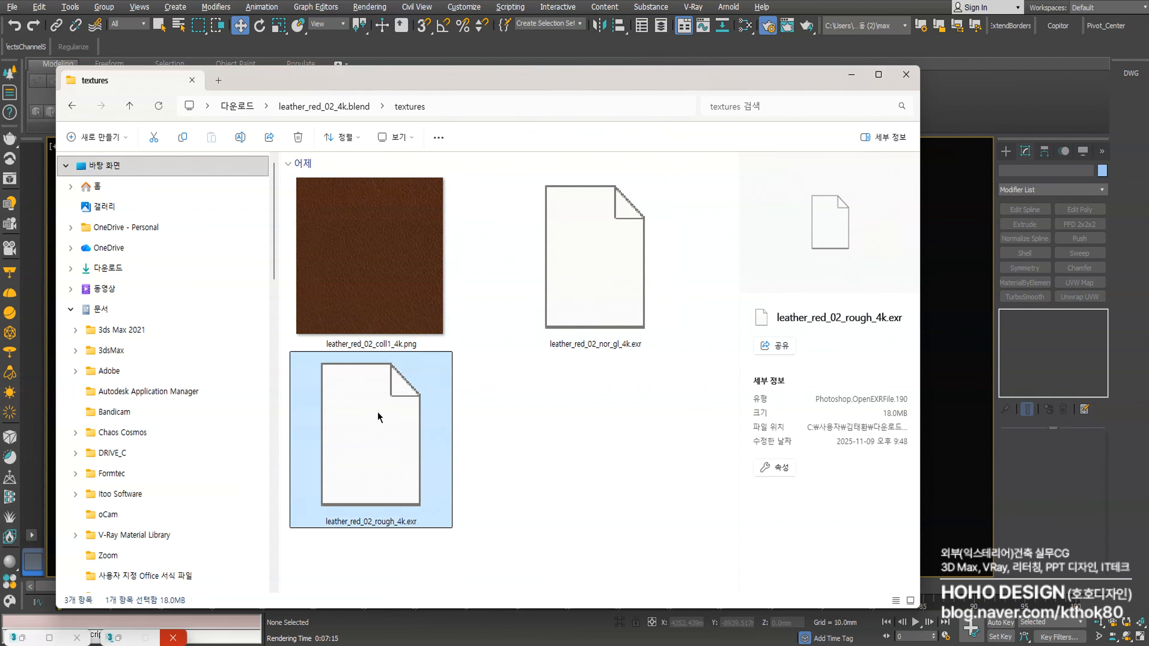
left_click(372, 302)
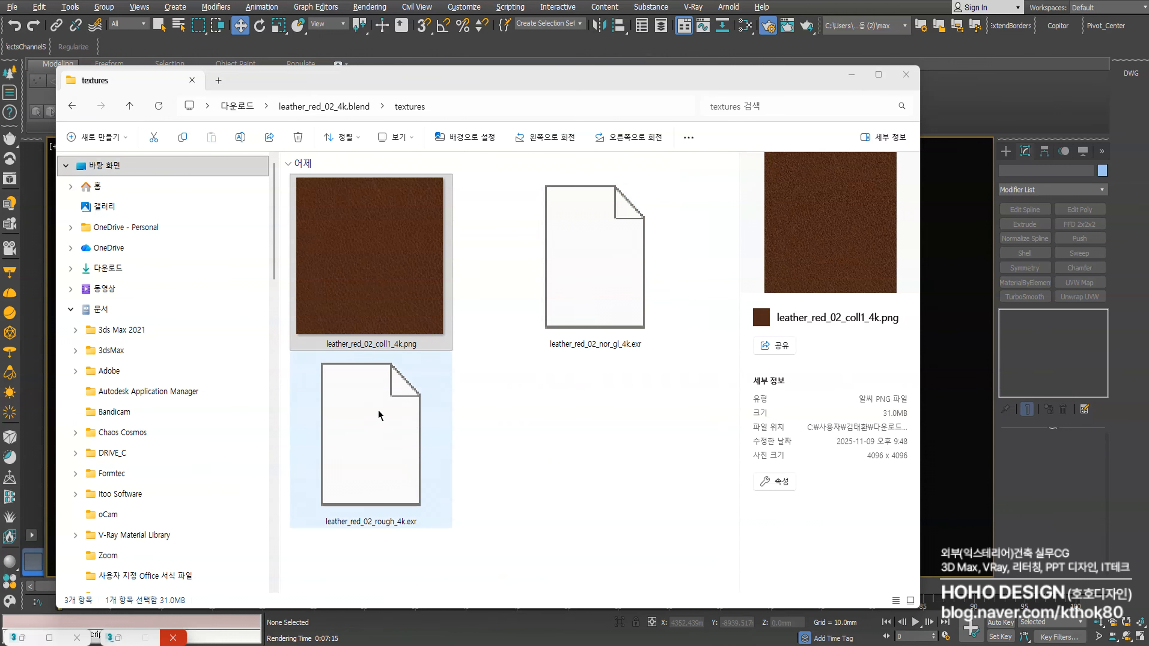
left_click_drag(528, 82, 555, 176)
left_click(886, 171)
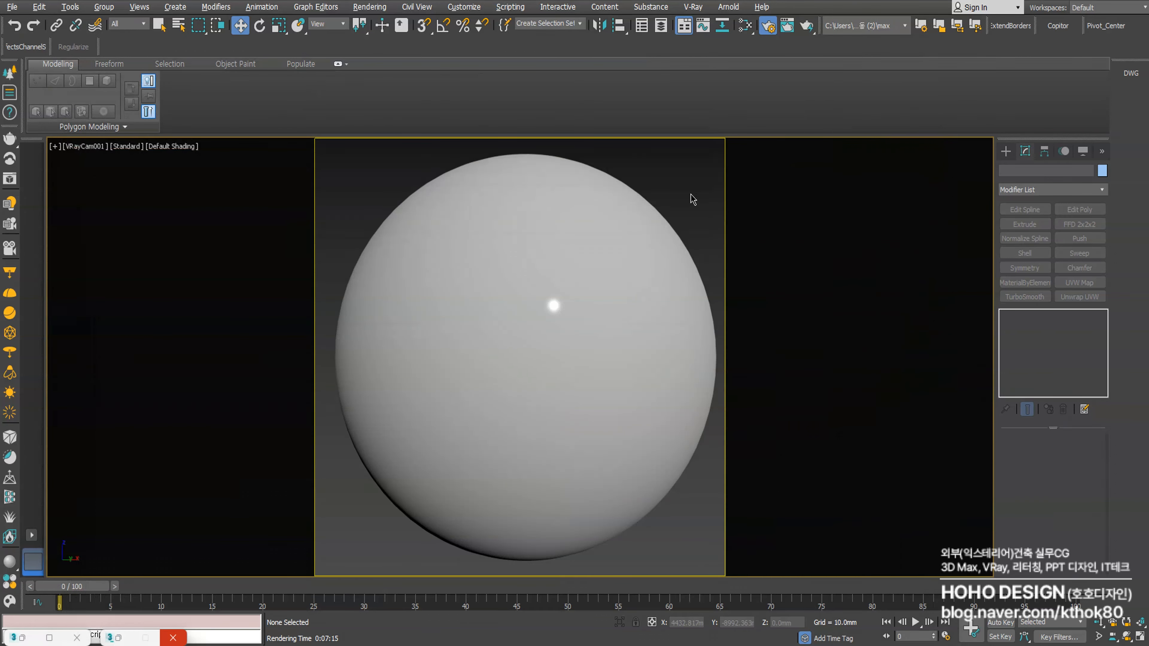
Open the Slate Material Editor and bring the three loaded leather bitmap nodes into view with free space beside them
left_click(745, 26)
scroll(339, 231, "up", 5)
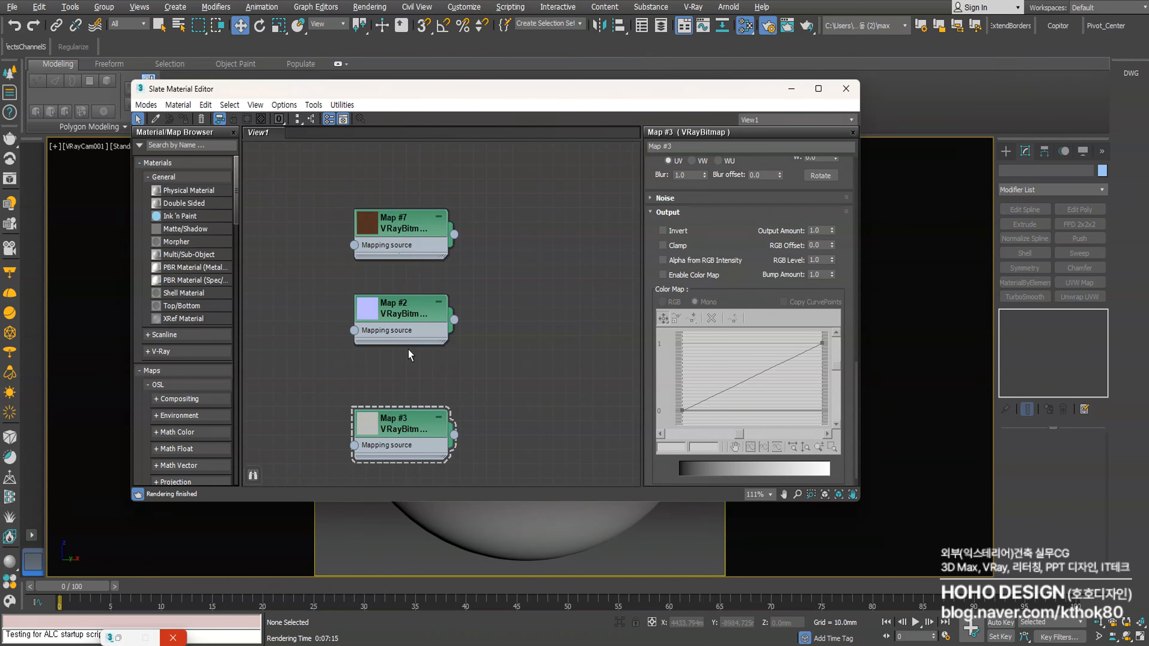
middle_click_drag(419, 298, 355, 278)
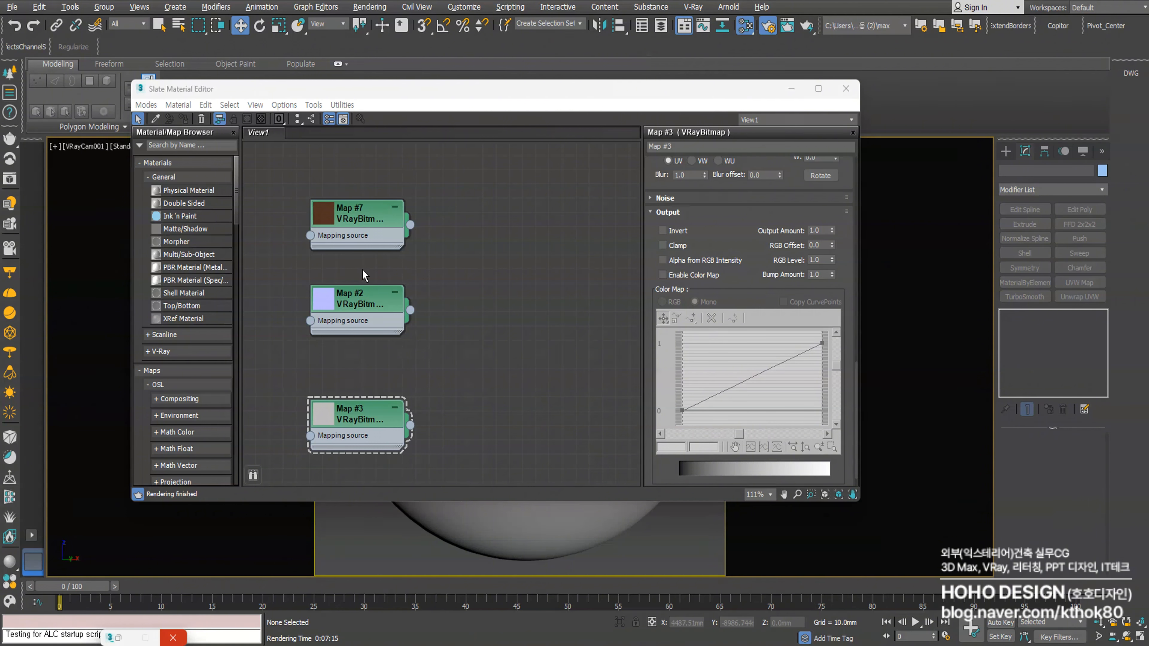
middle_click_drag(513, 244, 464, 240)
right_click(463, 235)
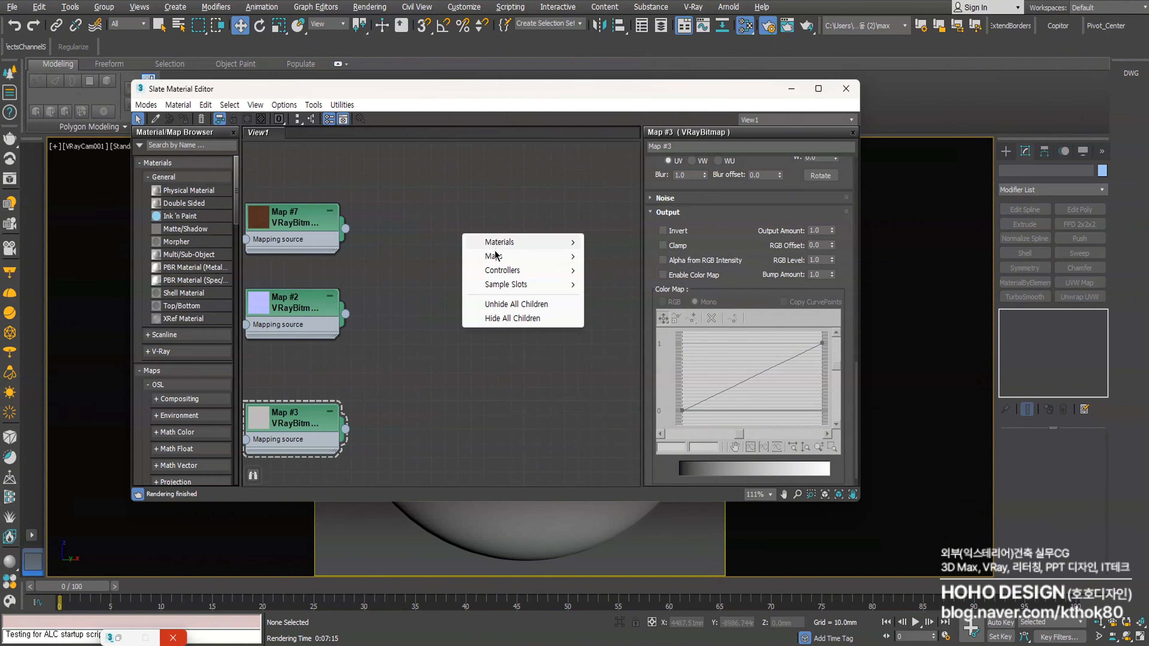
mouse_move(494, 257)
mouse_move(632, 271)
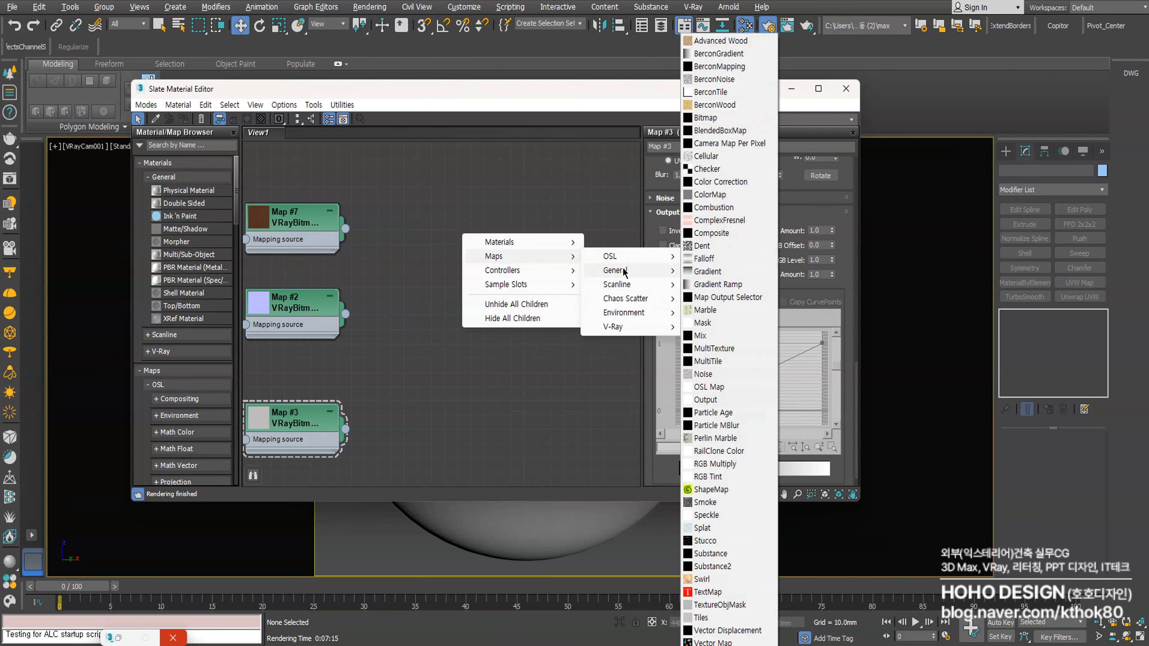
left_click(708, 118)
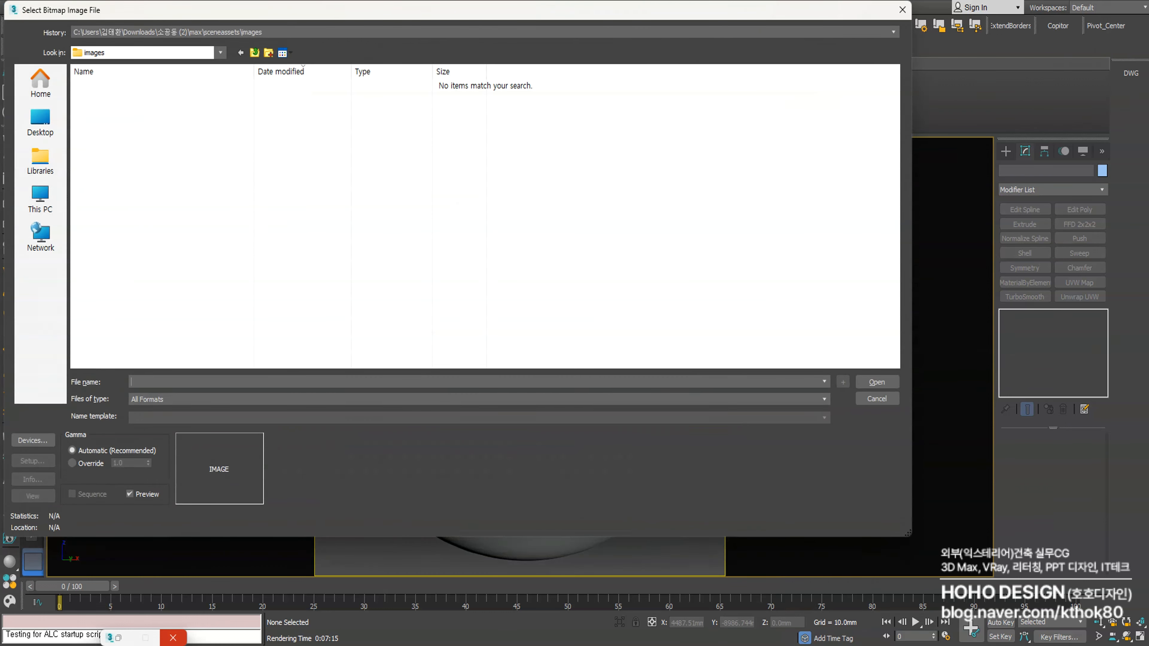
left_click_drag(153, 12, 195, 25)
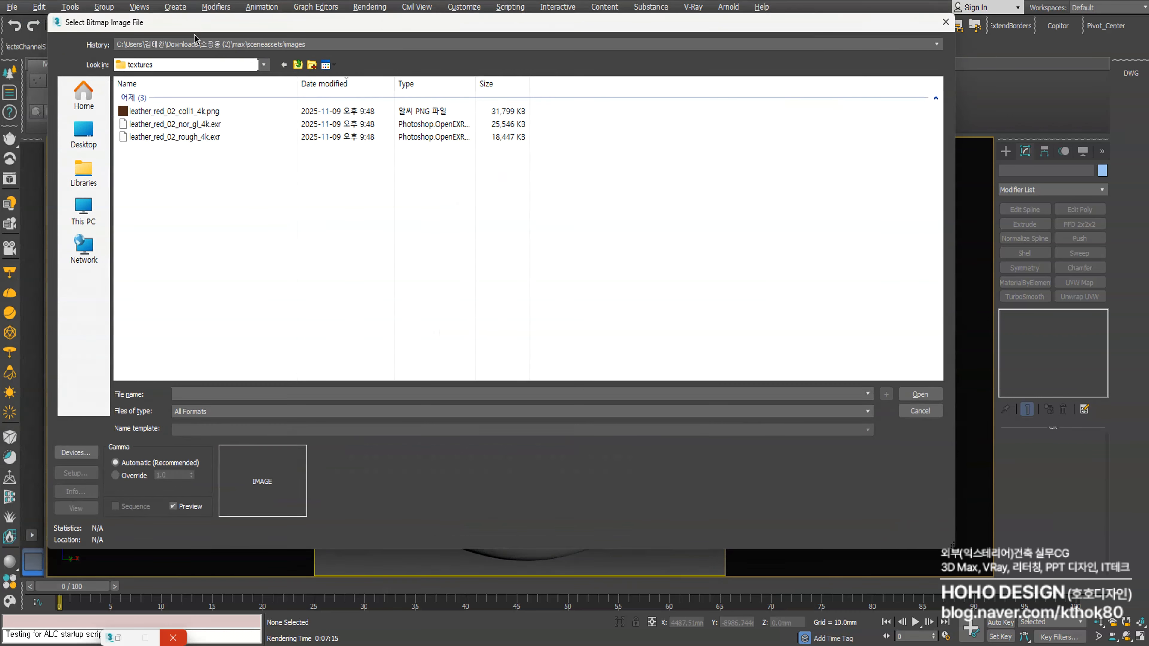
left_click(133, 477)
double_click(178, 475)
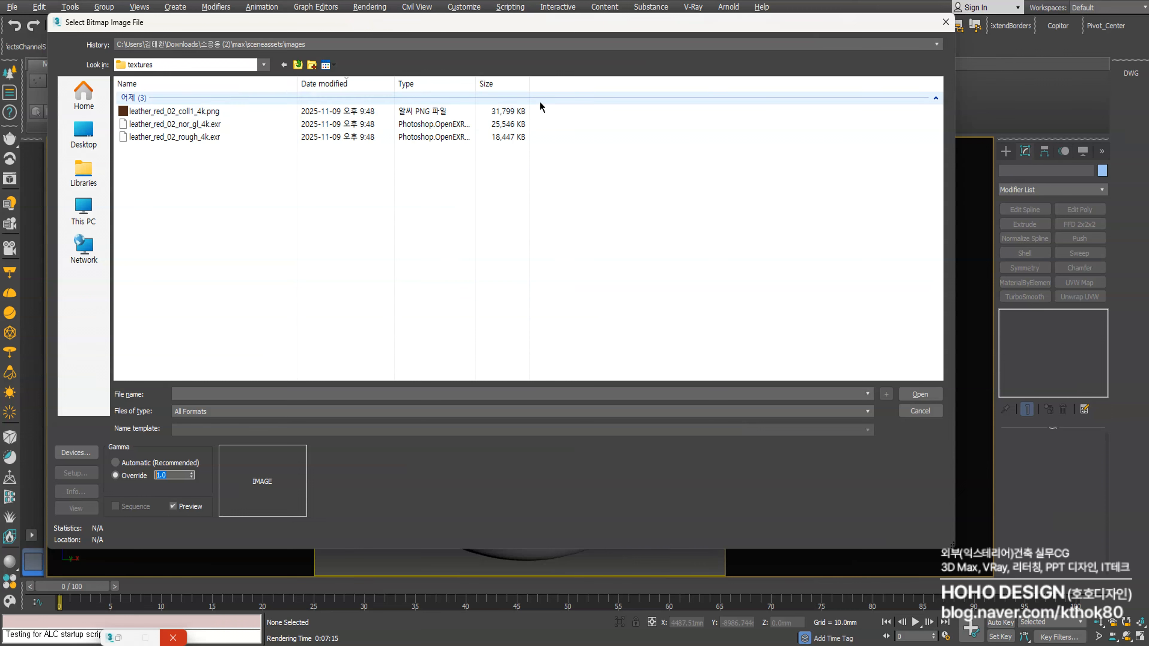
left_click(946, 22)
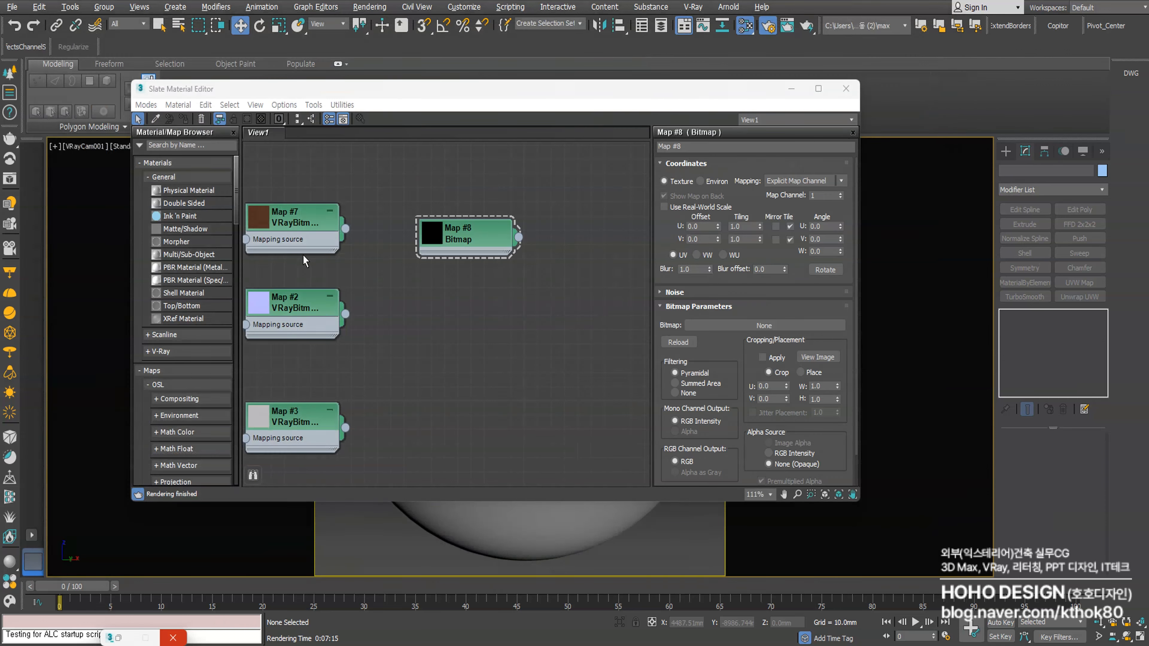
middle_click_drag(302, 255, 370, 253)
left_click_drag(522, 233, 535, 285)
key("Delete")
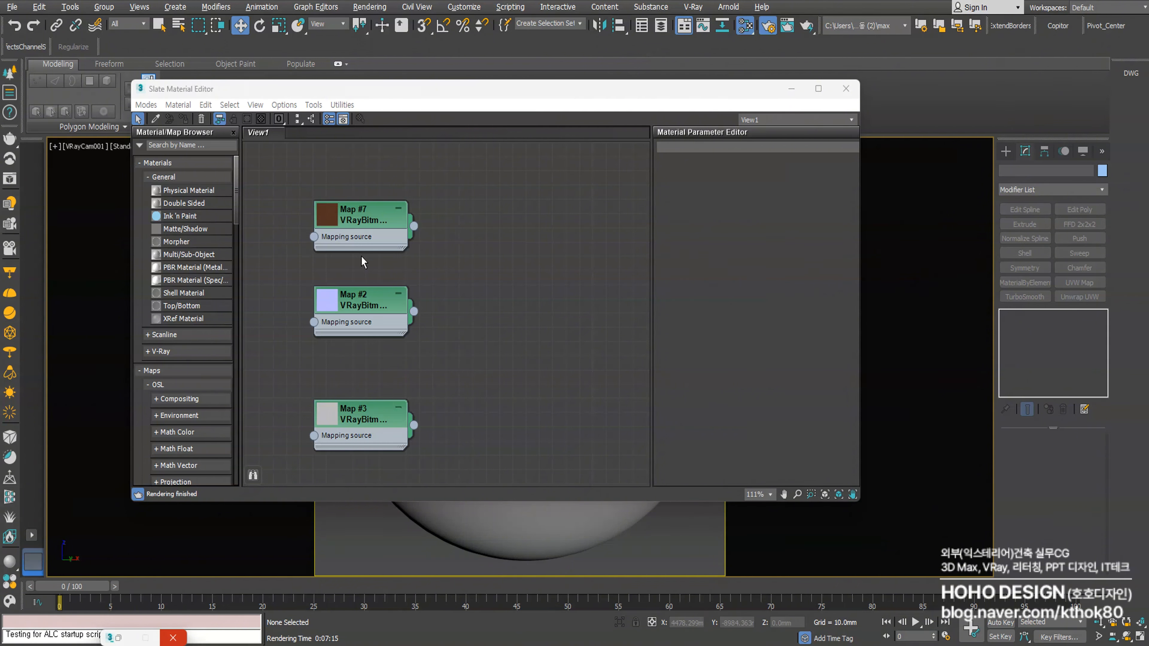
Add a VRayMtl beside the bitmap nodes and connect the brown leather colour bitmap to its Diffuse input
middle_click_drag(364, 241, 322, 217)
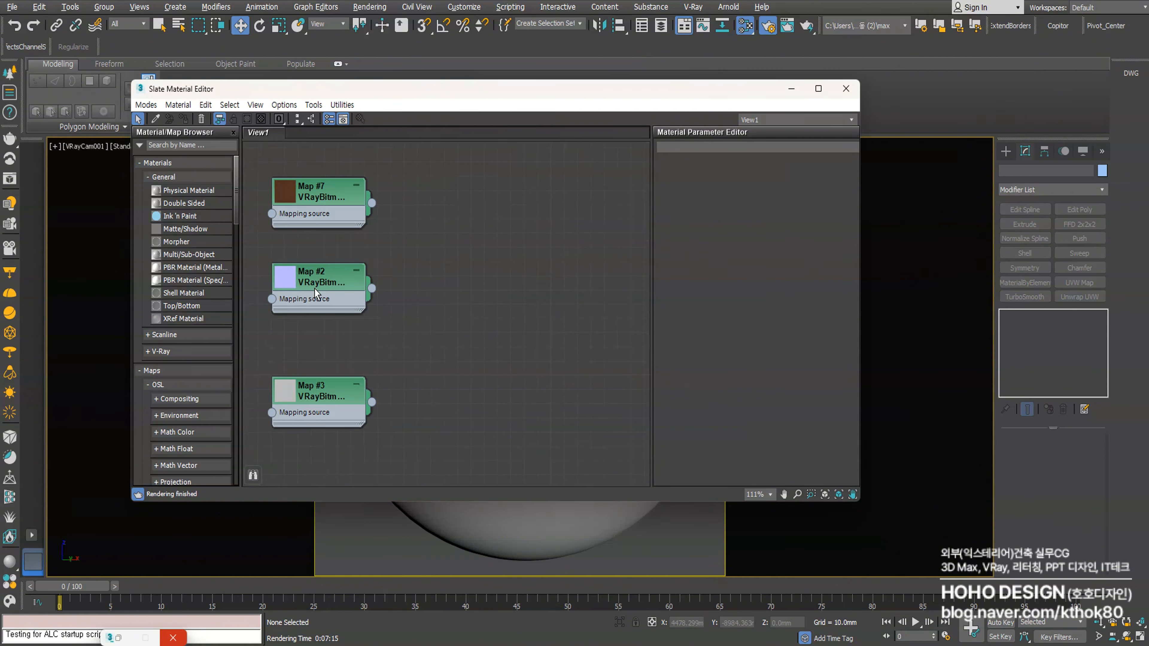
scroll(280, 272, "up", 1)
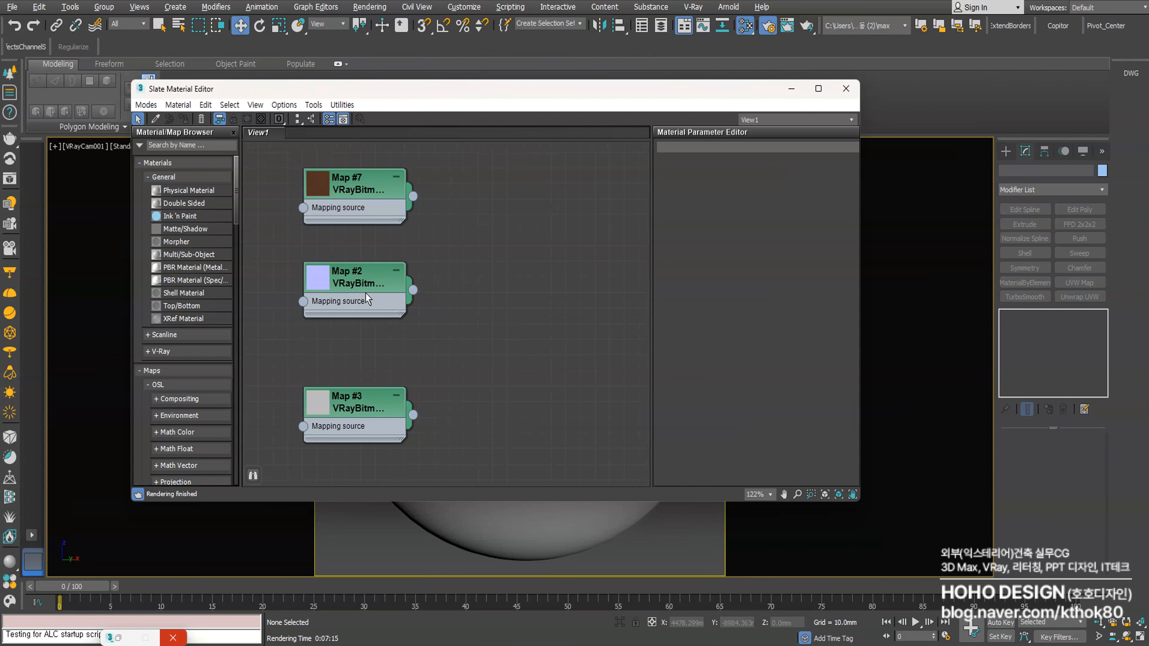
middle_click_drag(385, 244, 355, 278)
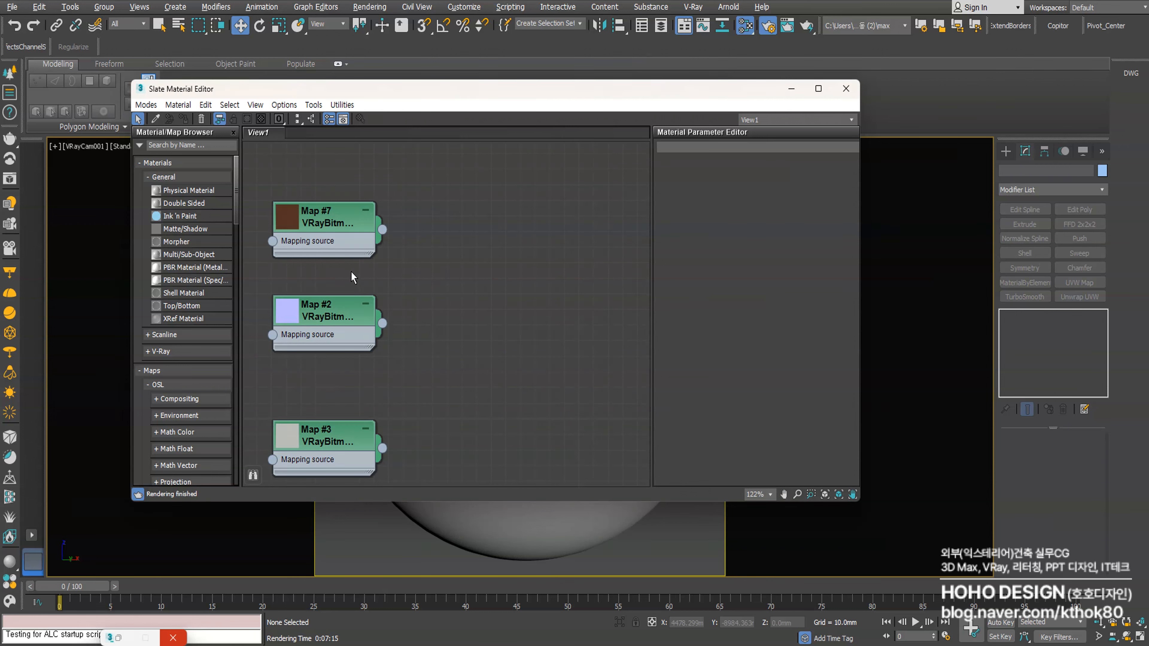
right_click(452, 203)
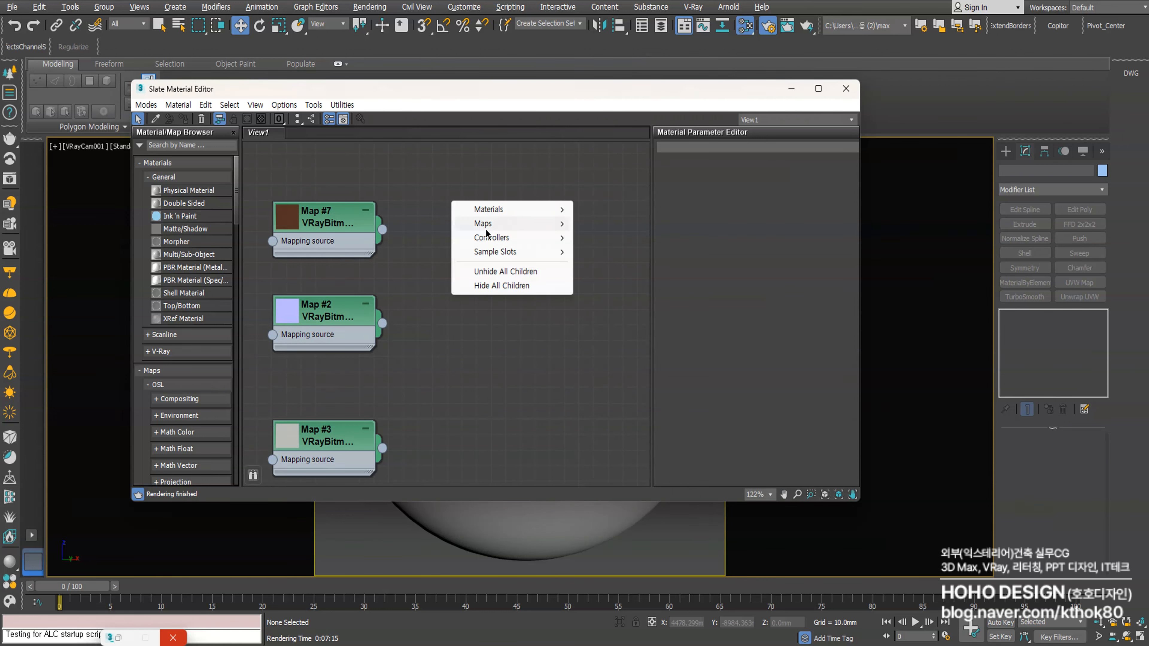
mouse_move(488, 209)
mouse_move(608, 242)
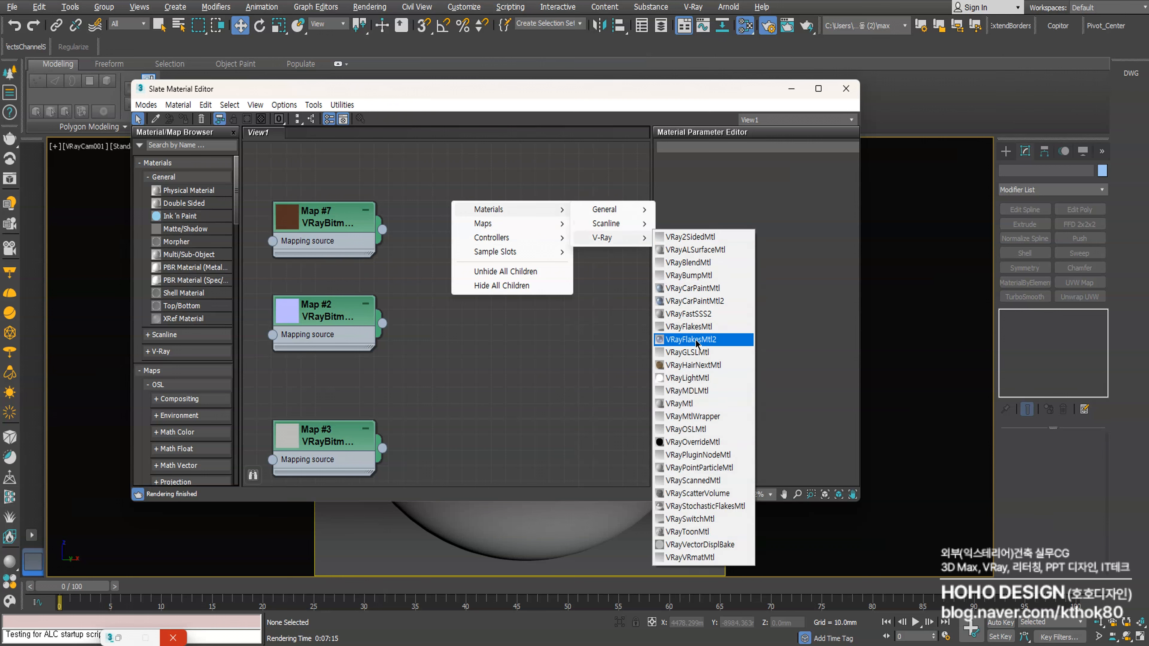
left_click(678, 401)
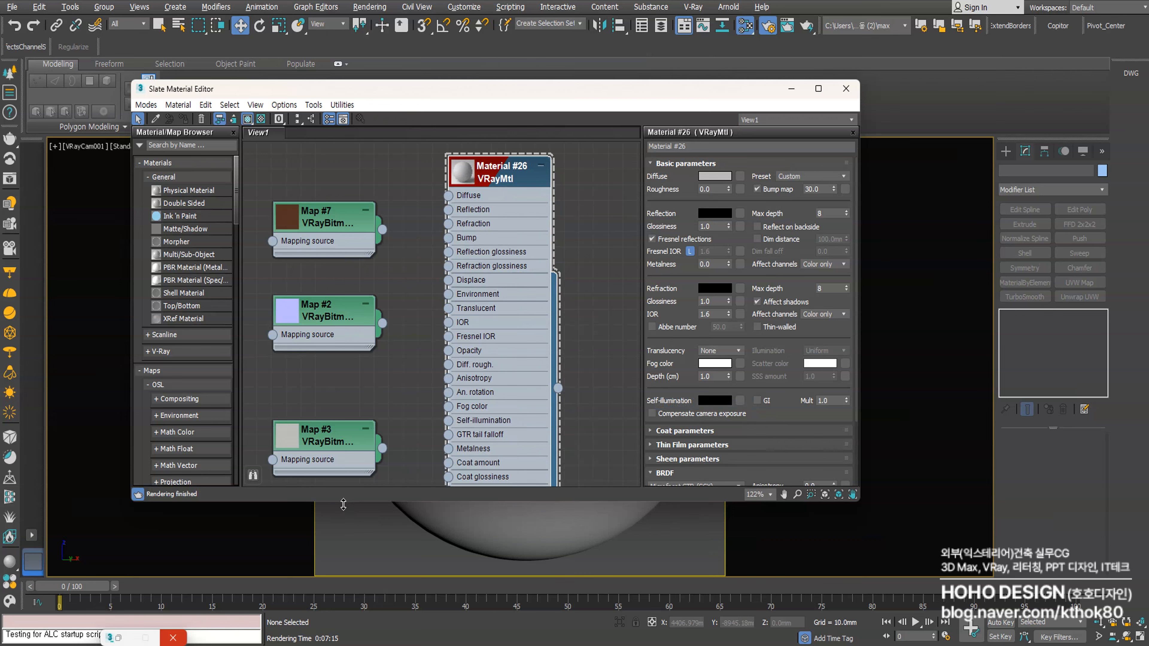
left_click_drag(343, 500, 342, 579)
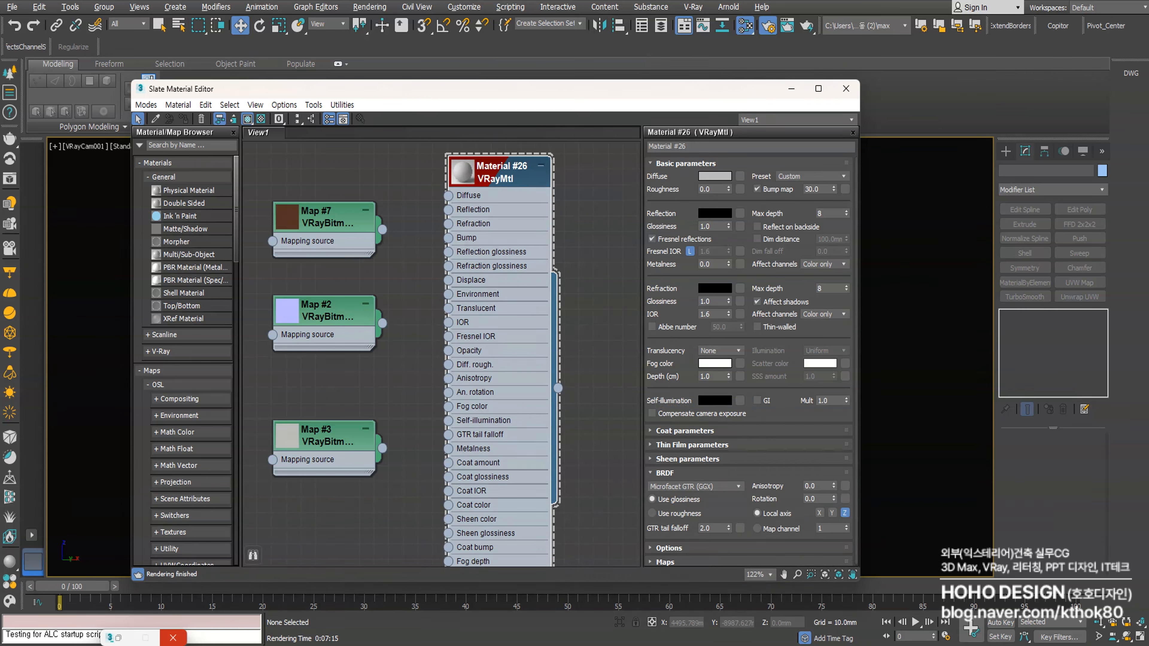
left_click(320, 228)
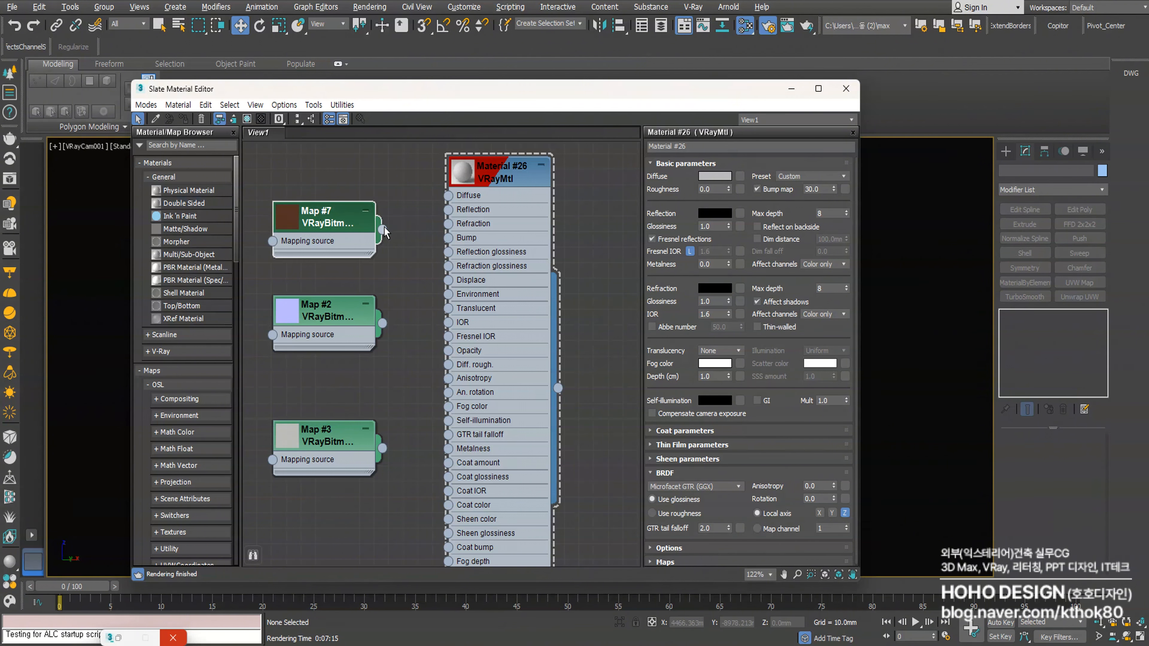
left_click_drag(384, 231, 448, 195)
Add a VRayNormalMap, feed the blue normal bitmap into its Normal map input, and connect it to the material's Bump
middle_click_drag(341, 330, 418, 313)
left_click_drag(418, 313, 351, 309)
right_click(403, 289)
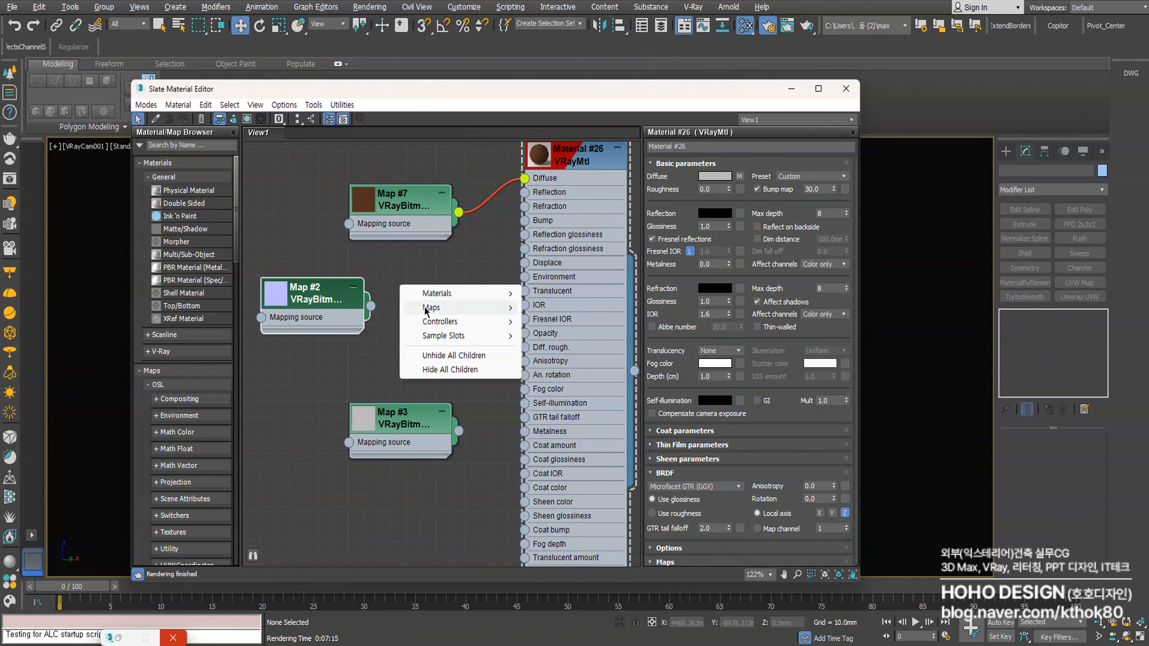
mouse_move(457, 308)
mouse_move(559, 380)
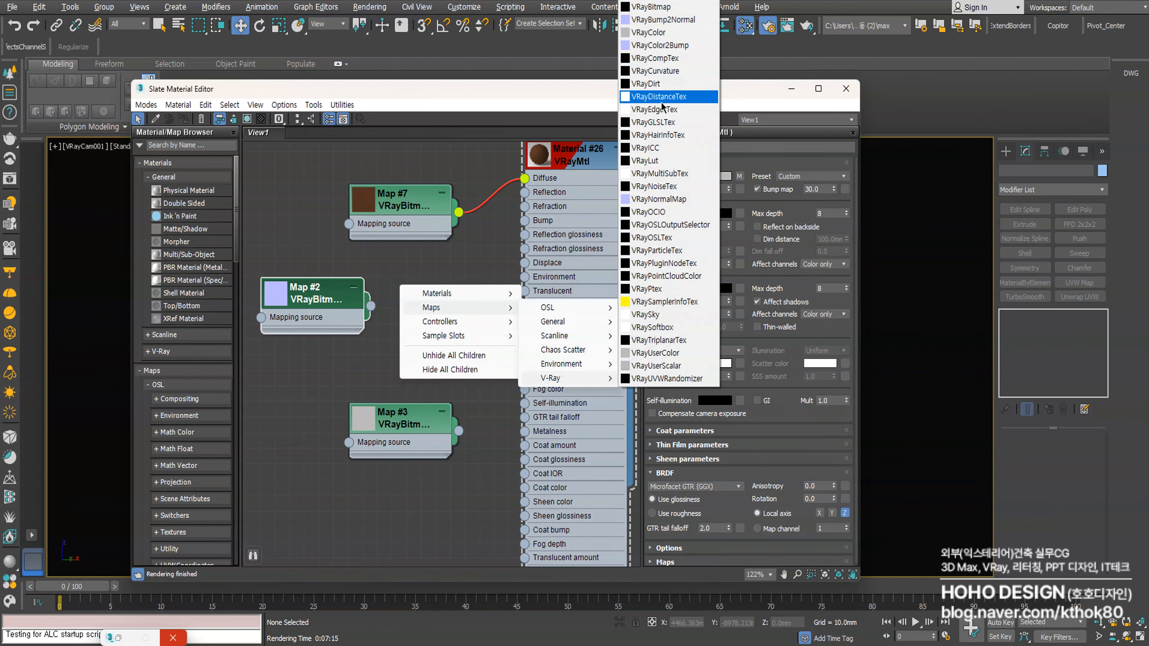
left_click(663, 199)
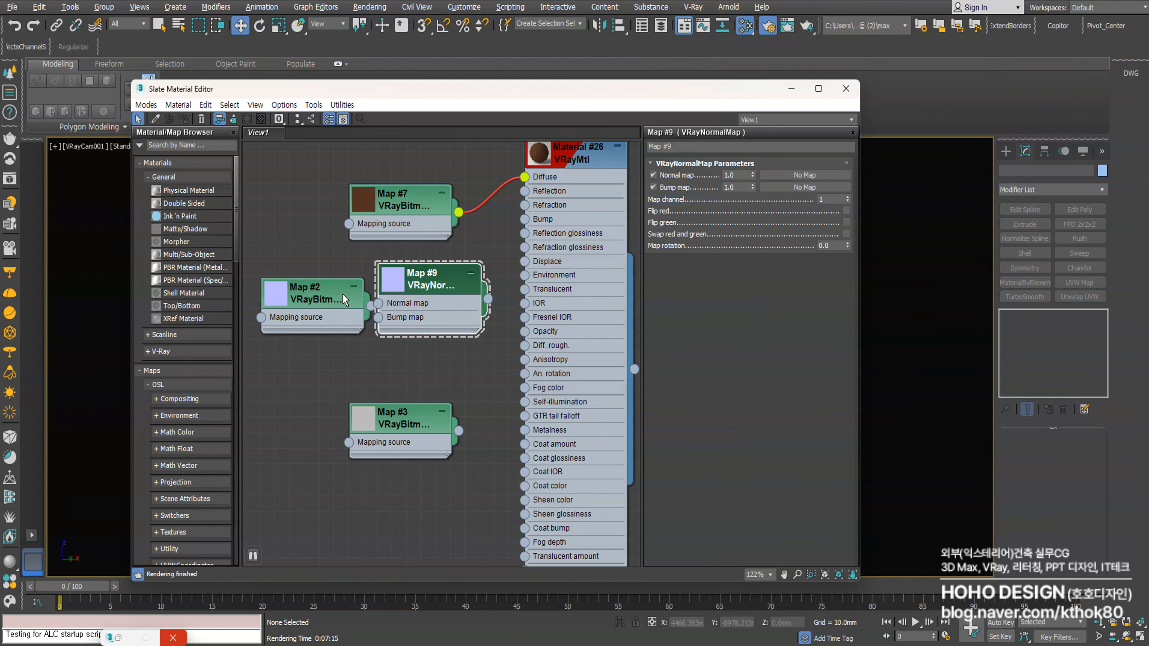
left_click_drag(346, 302, 379, 303)
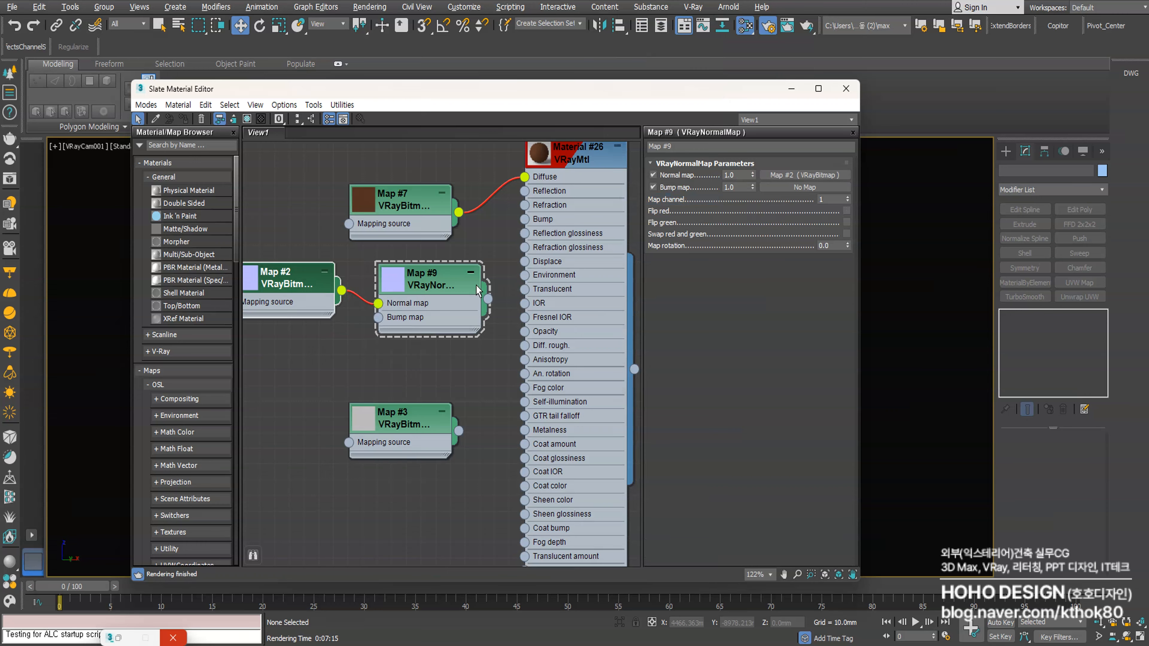
middle_click_drag(484, 295, 432, 332)
left_click_drag(435, 335, 472, 256)
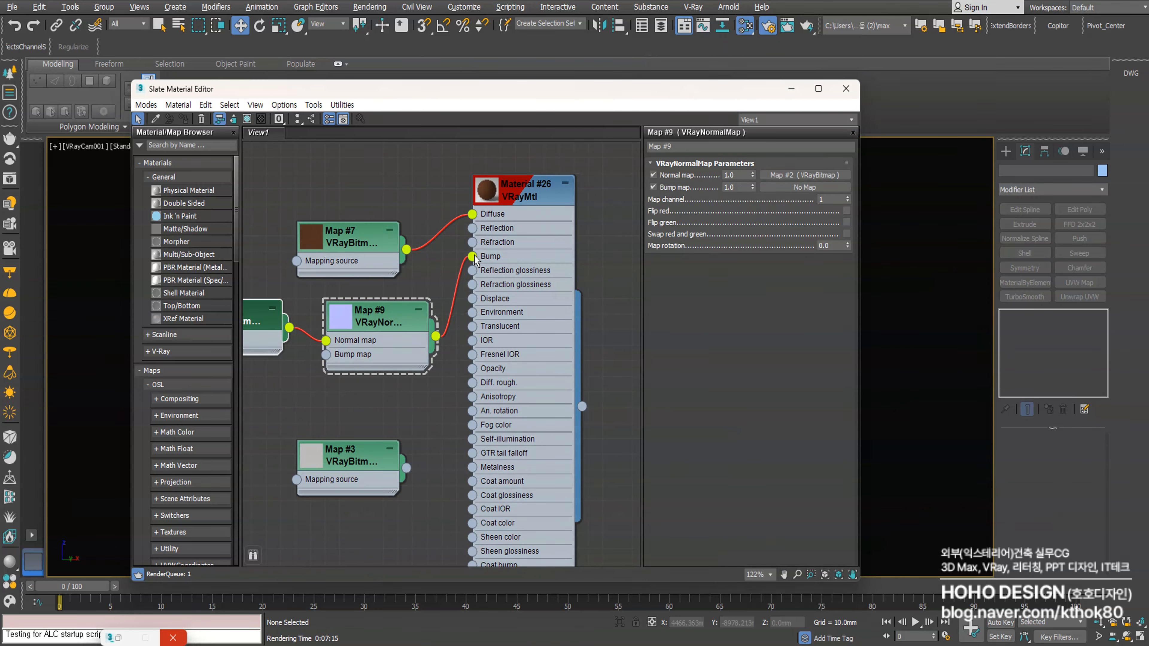
Switch the material's BRDF to Use roughness and connect the grey roughness bitmap to Reflection roughness, keeping the nodes neatly arranged
middle_click_drag(372, 380, 382, 329)
left_click_drag(385, 389, 355, 389)
middle_click_drag(375, 332, 370, 407)
left_click(539, 189)
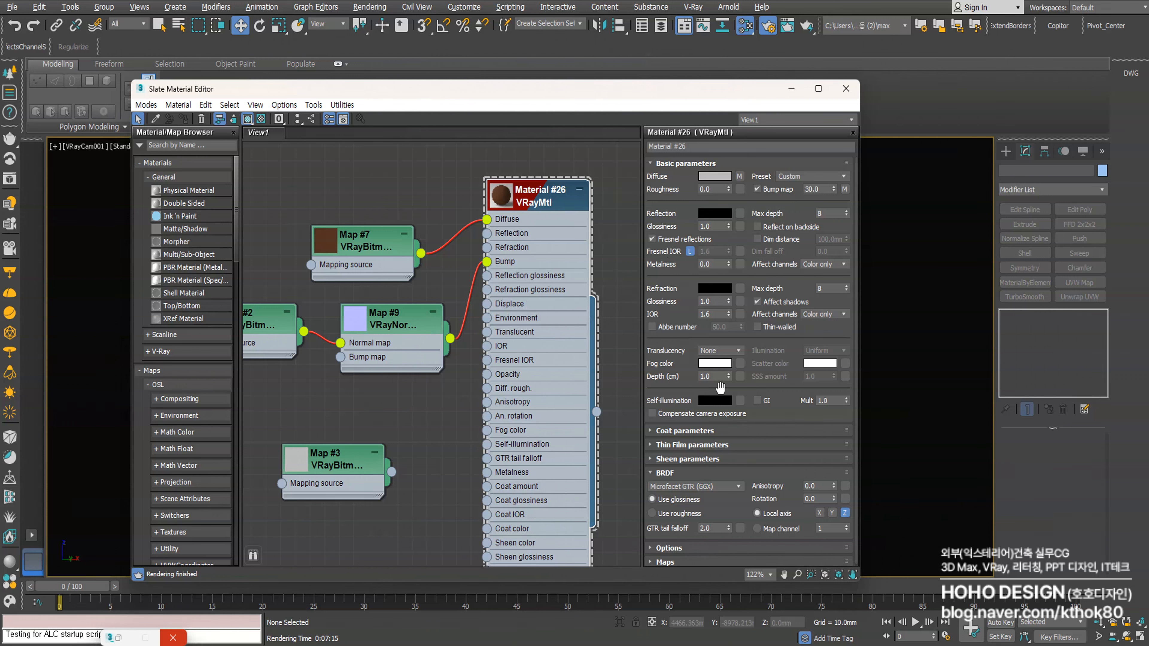
left_click_drag(684, 395, 680, 349)
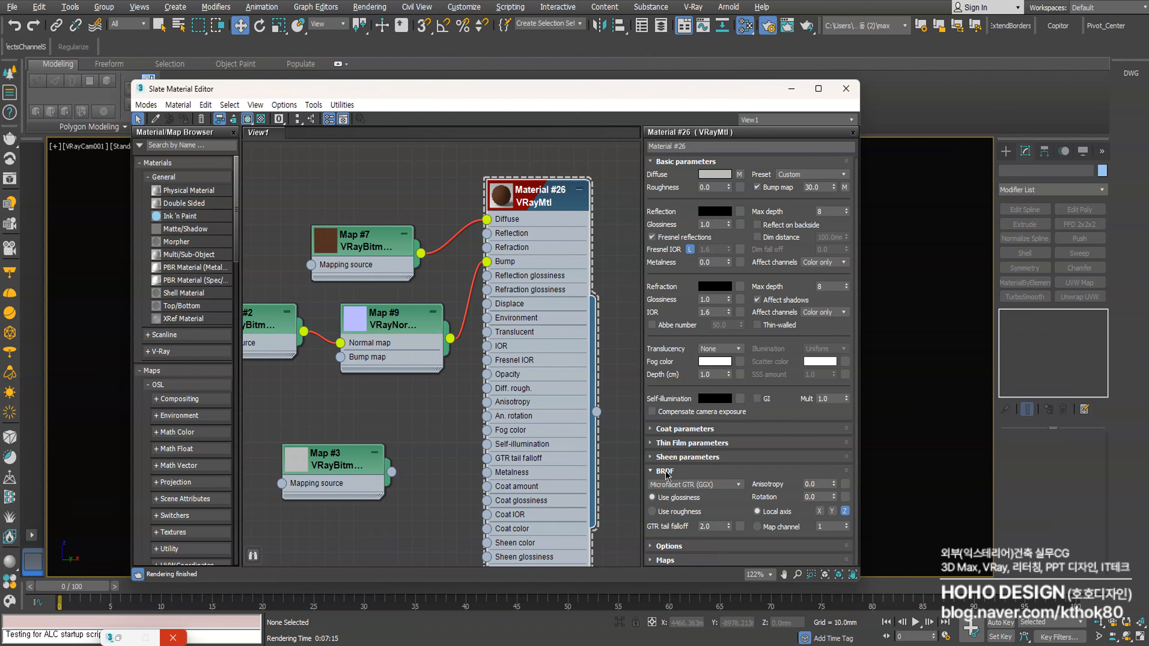
left_click(673, 513)
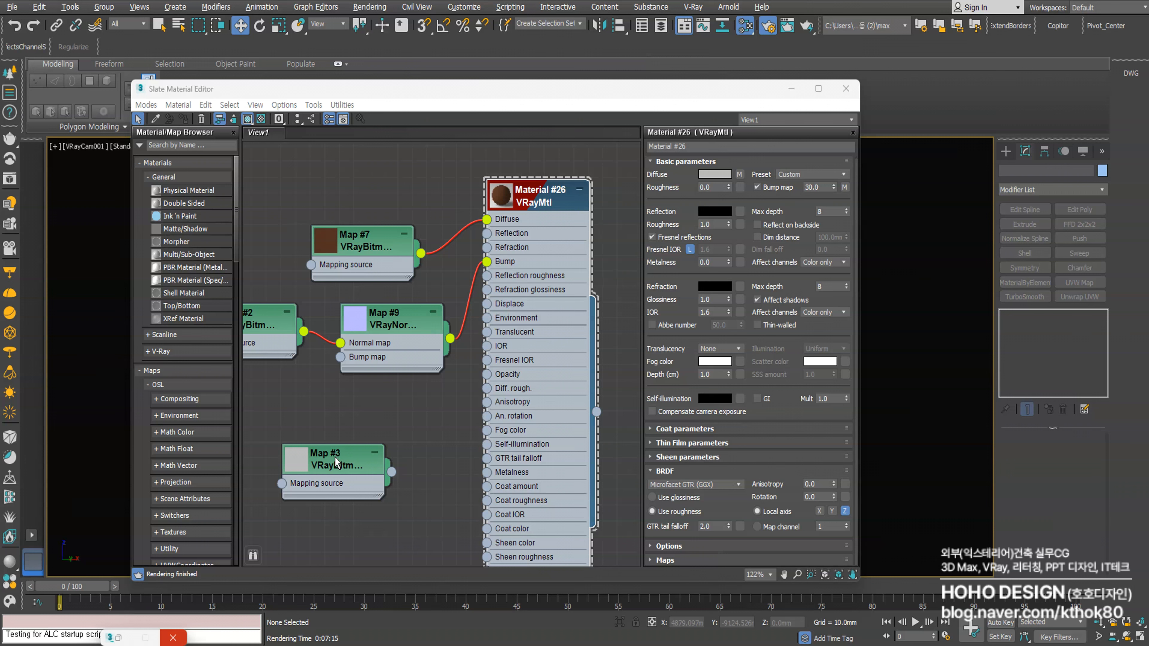
left_click(684, 498)
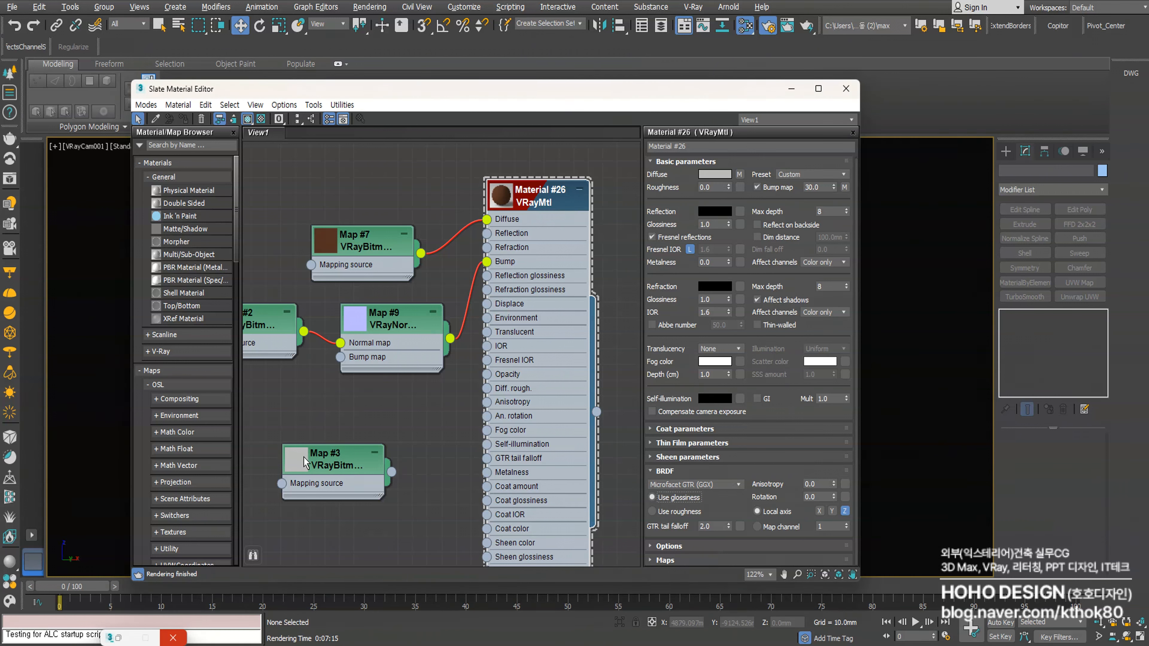
left_click_drag(322, 467, 336, 451)
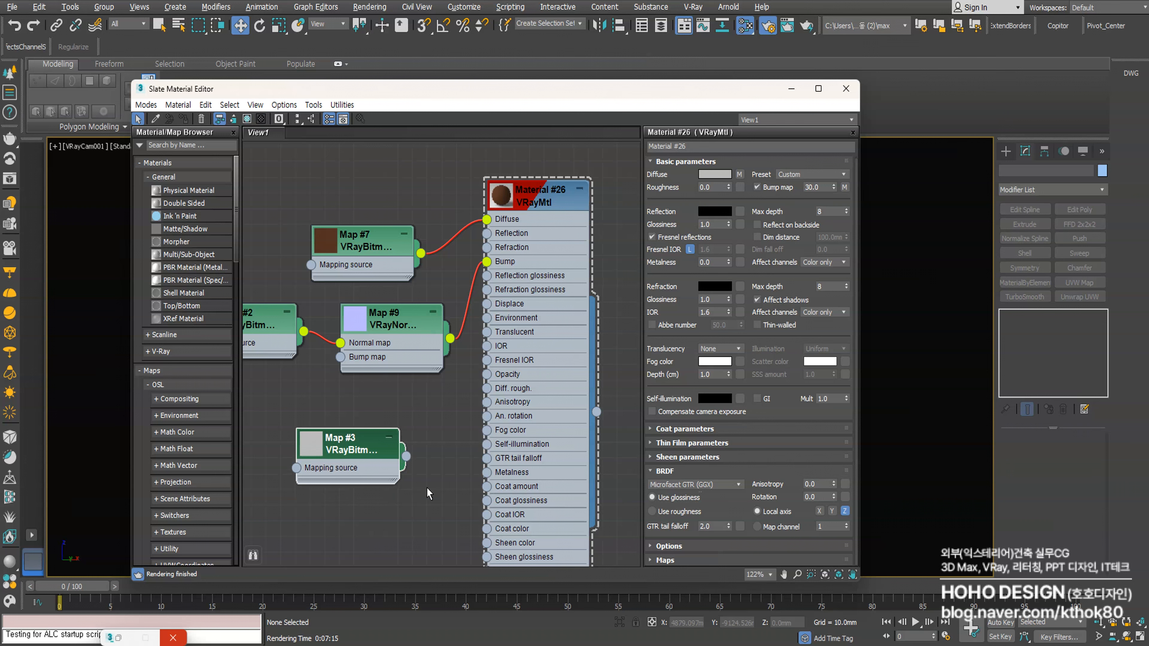
left_click(672, 512)
left_click_drag(406, 457, 488, 276)
left_click_drag(396, 313, 352, 313)
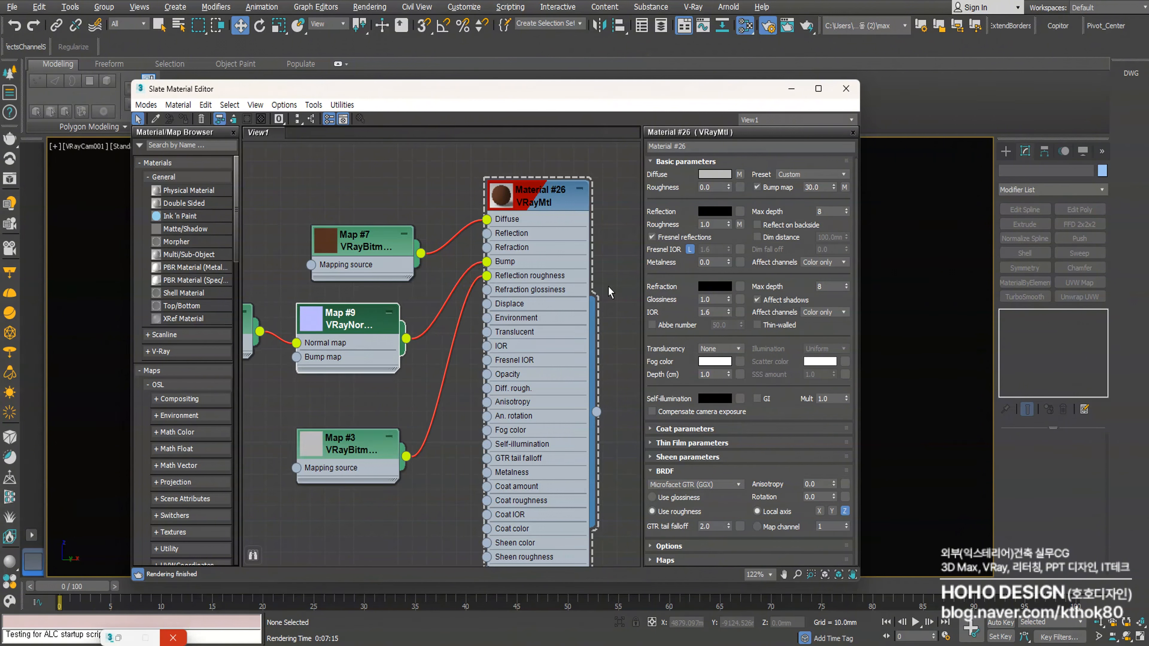
Set the leather material's reflection colour to pure white (255, 255, 255)
left_click_drag(668, 280, 672, 283)
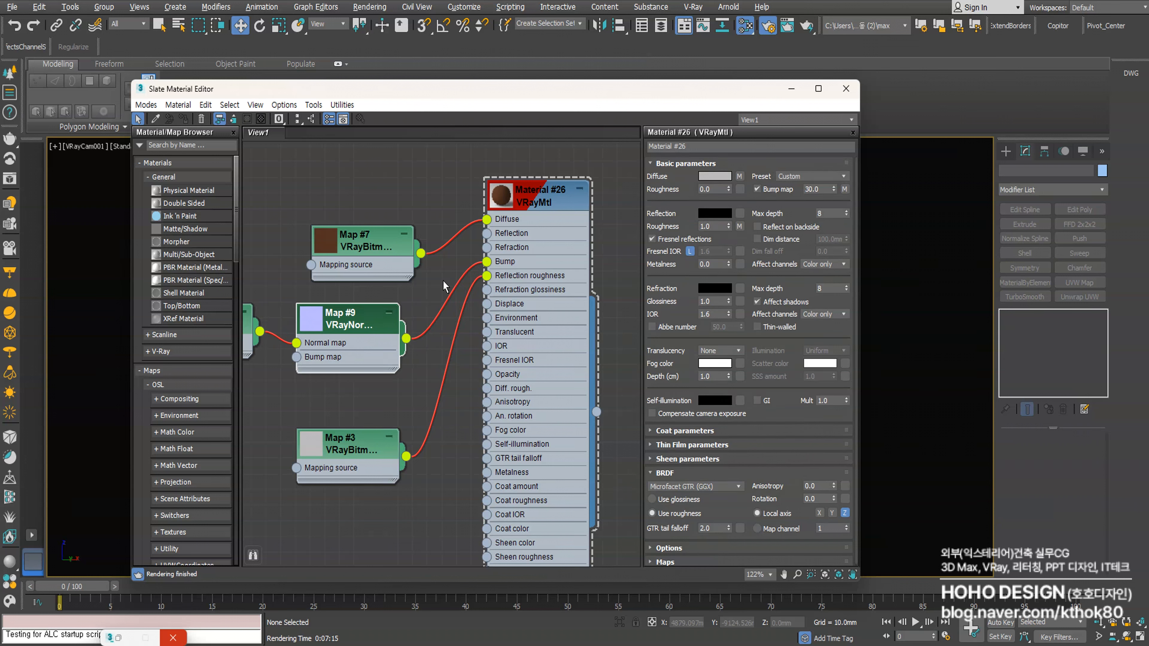
middle_click_drag(392, 301, 410, 324)
left_click(711, 214)
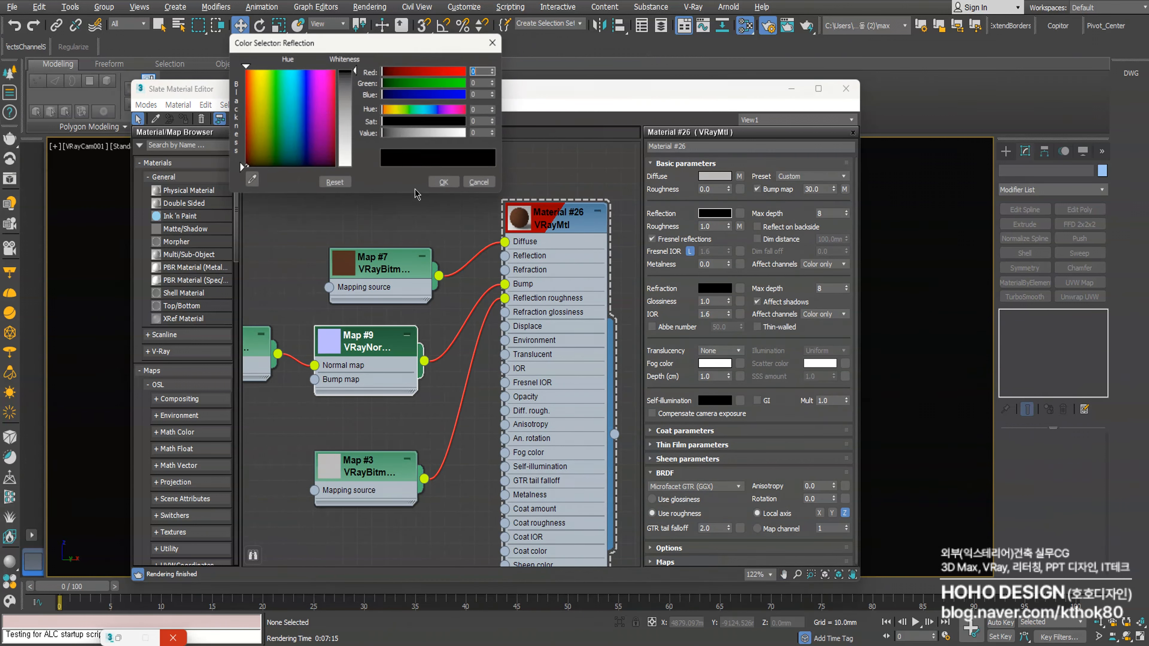
left_click_drag(355, 78, 355, 169)
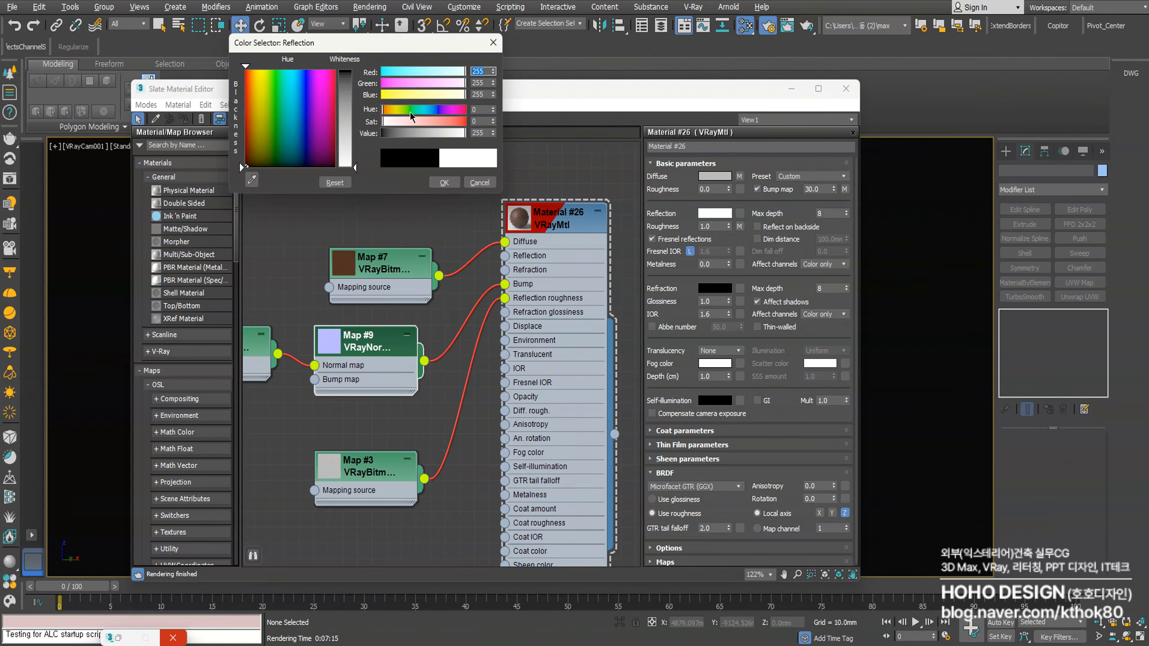
left_click(445, 183)
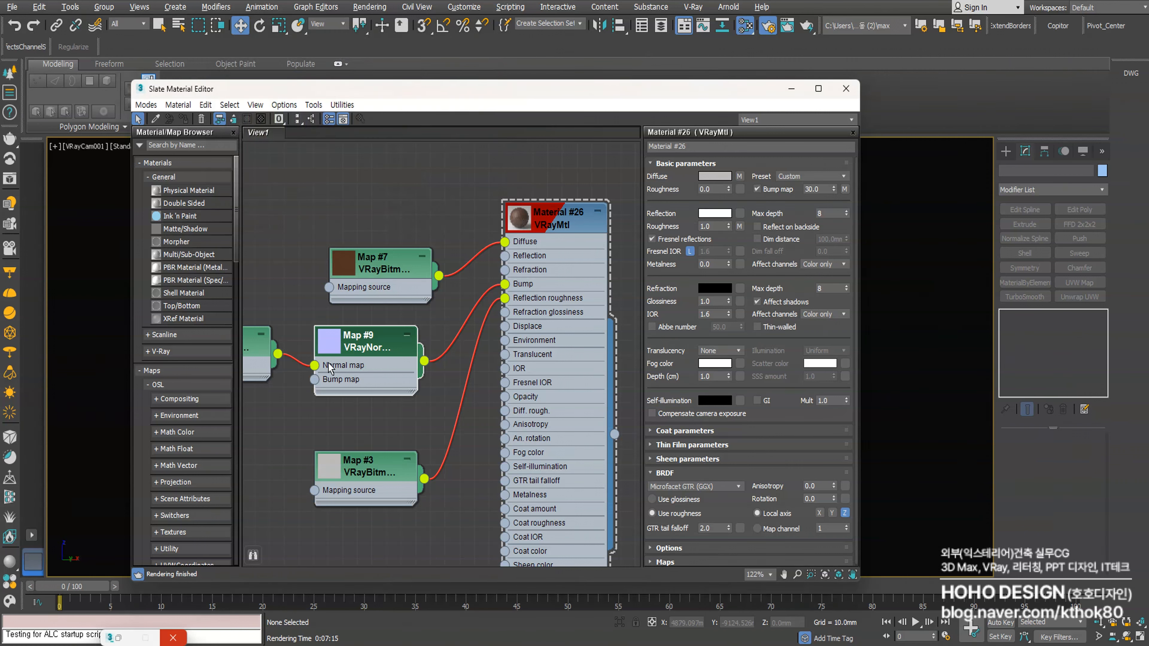
middle_click_drag(329, 364, 366, 338)
scroll(366, 337, "down", 5)
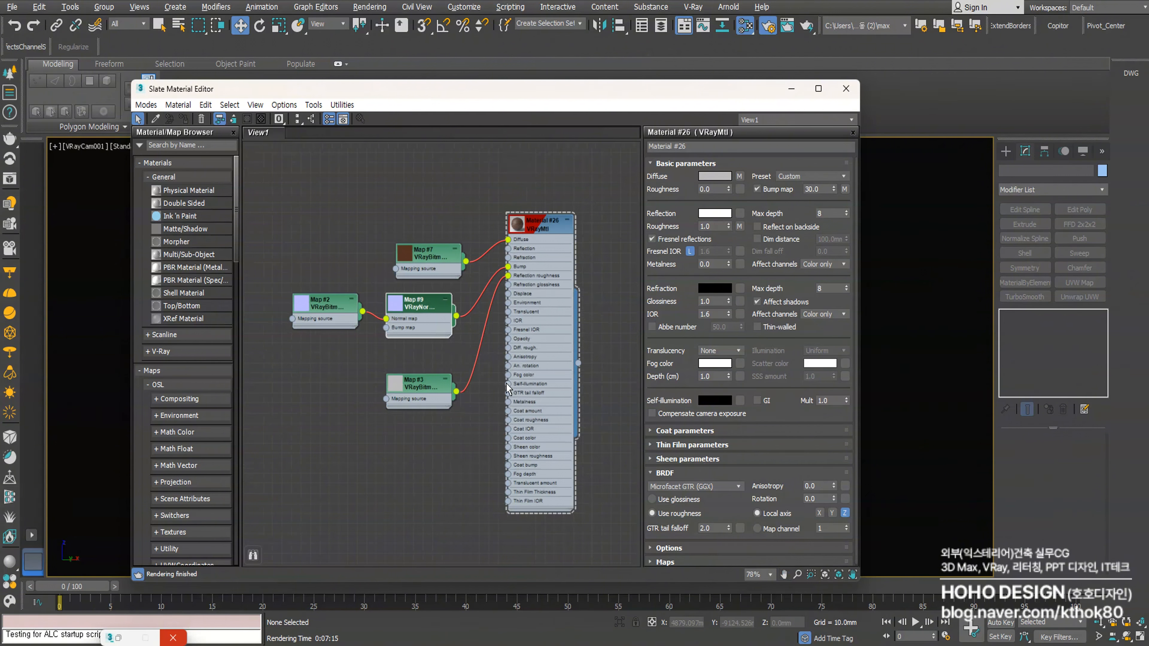
scroll(464, 310, "up", 5)
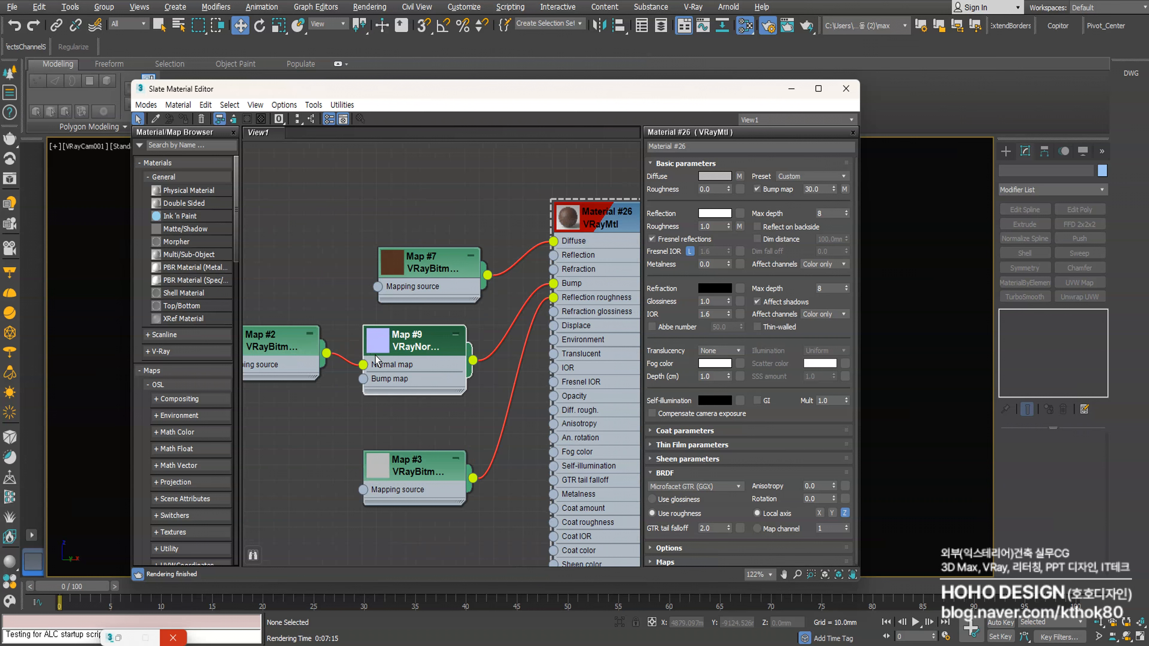
left_click_drag(712, 265, 664, 269)
middle_click_drag(405, 341, 467, 340)
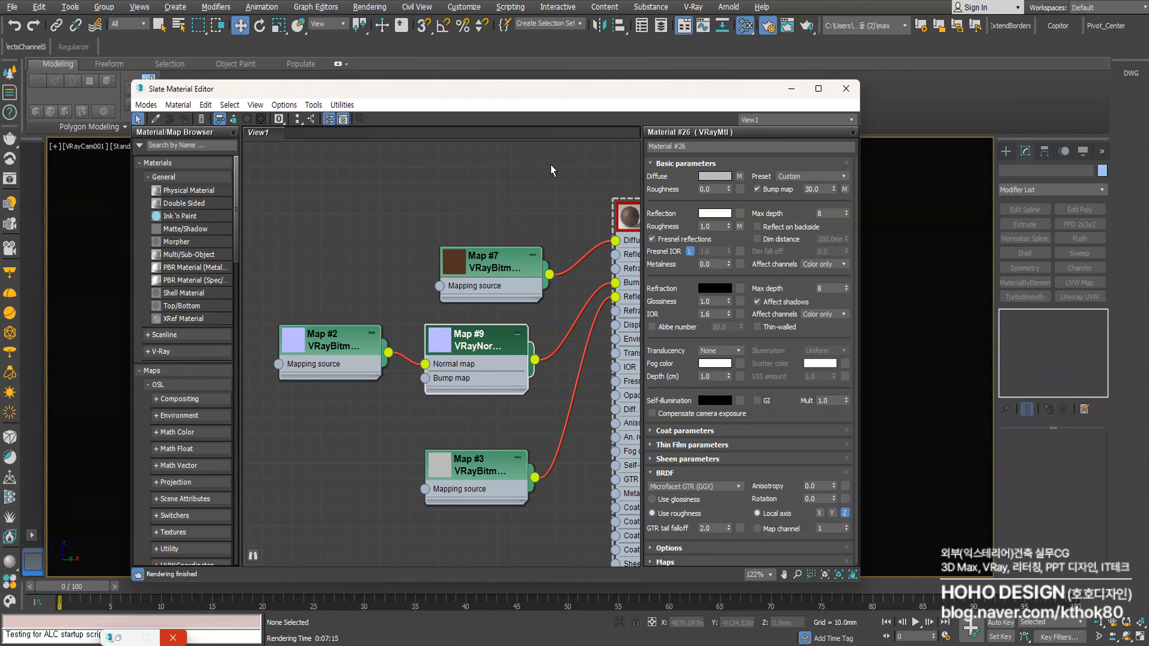
Assign the finished leather material to the sphere and minimize the material editor to reveal the camera view
scroll(520, 326, "down", 2)
middle_click_drag(542, 349, 528, 340)
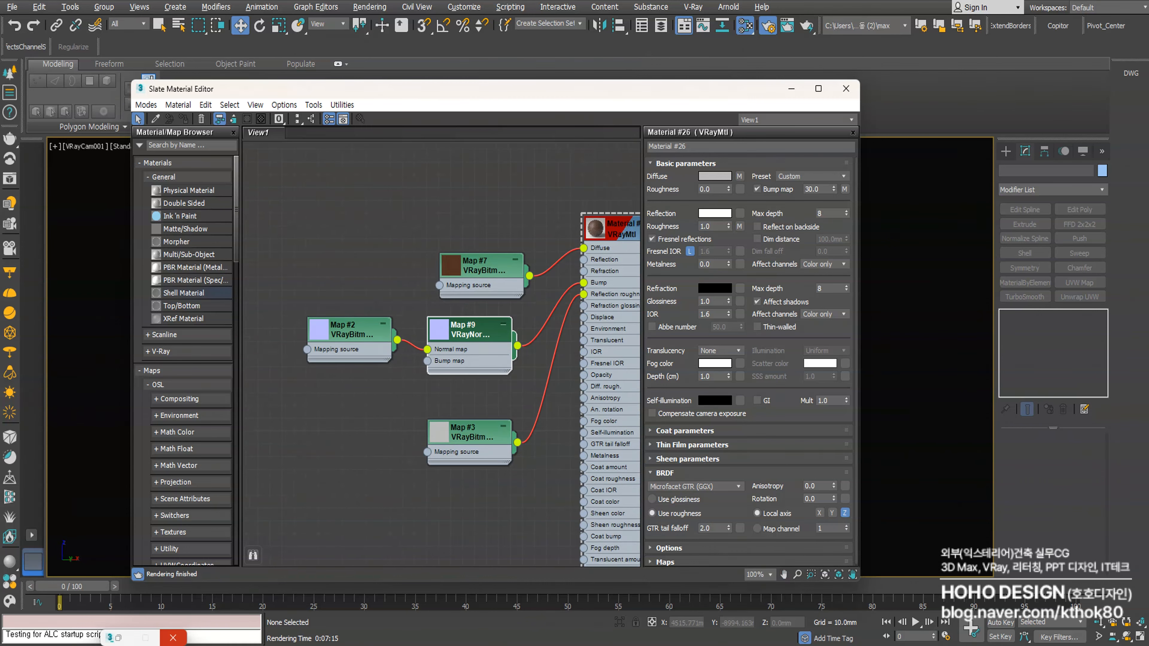
left_click_drag(562, 89, 419, 220)
left_click(518, 208)
left_click(162, 204)
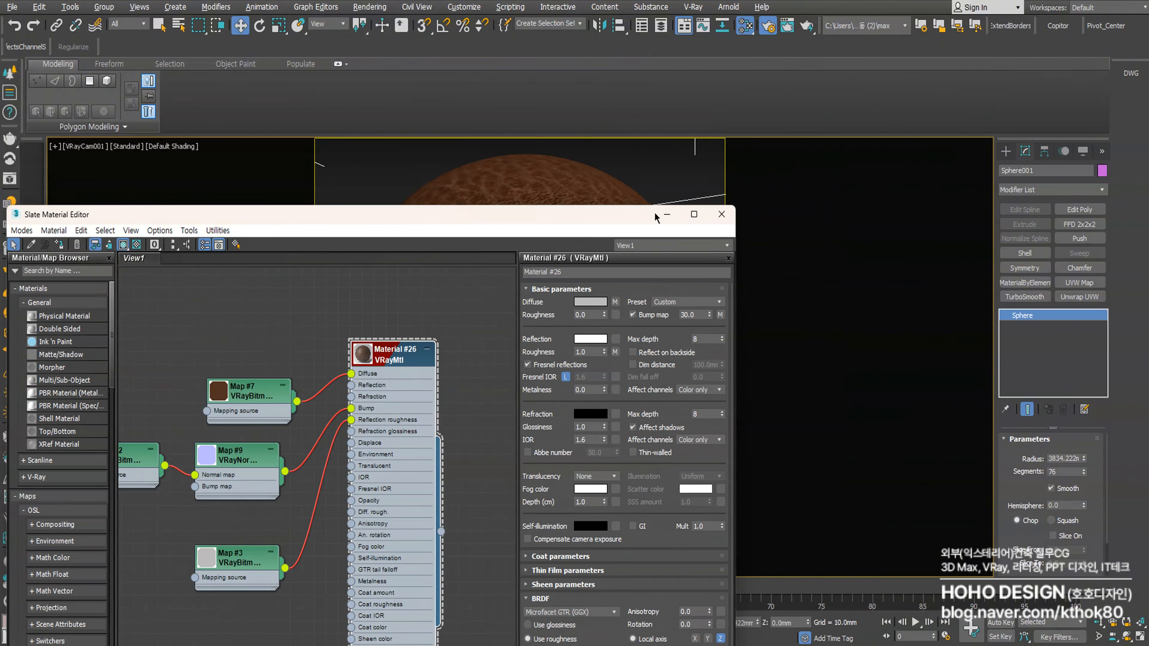
left_click(667, 215)
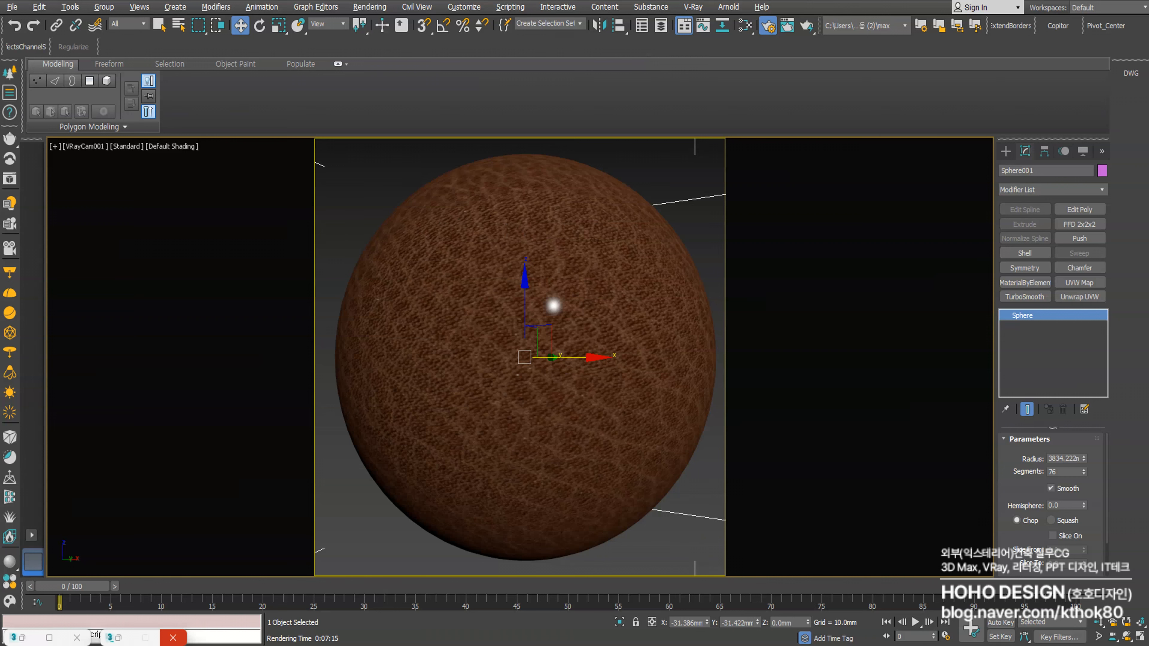
Render the camera view and examine the leather grain and the two side highlights at close and full zoom
right_click(185, 273)
right_click(399, 274)
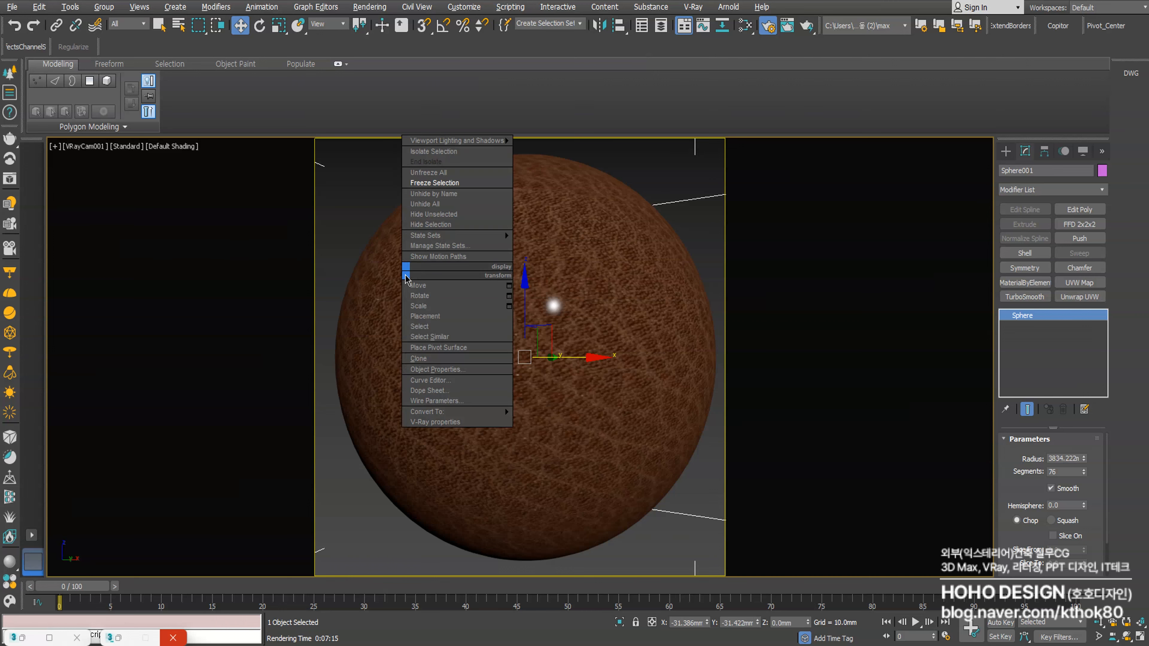
key("shift+q")
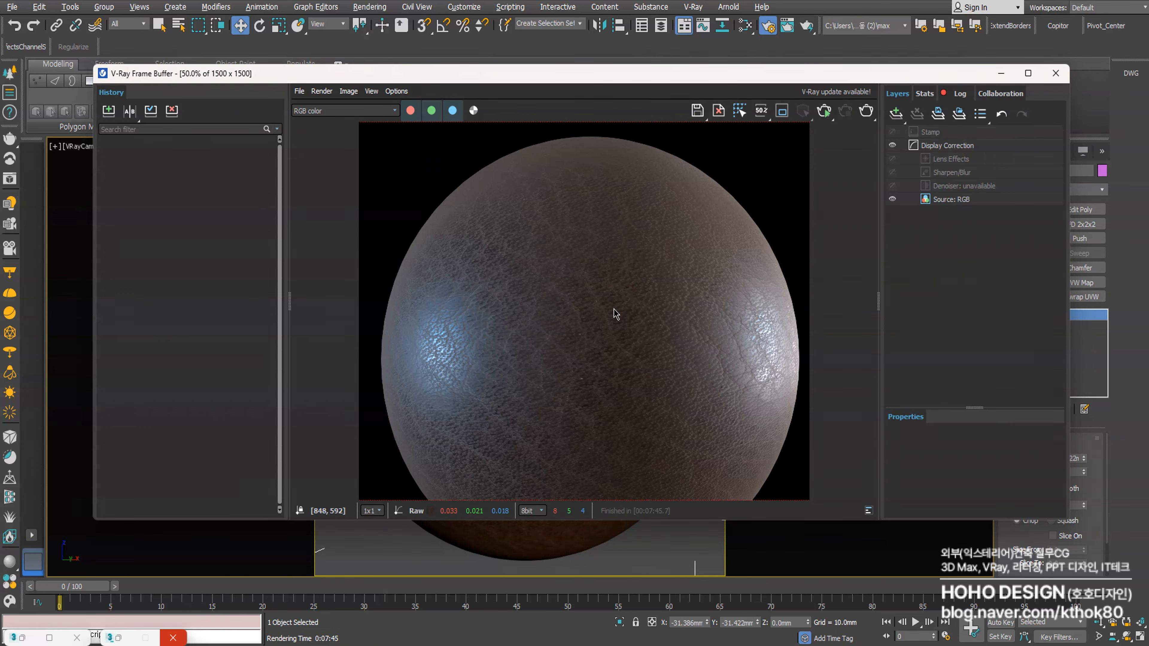
scroll(615, 314, "down", 2)
scroll(632, 364, "up", 2)
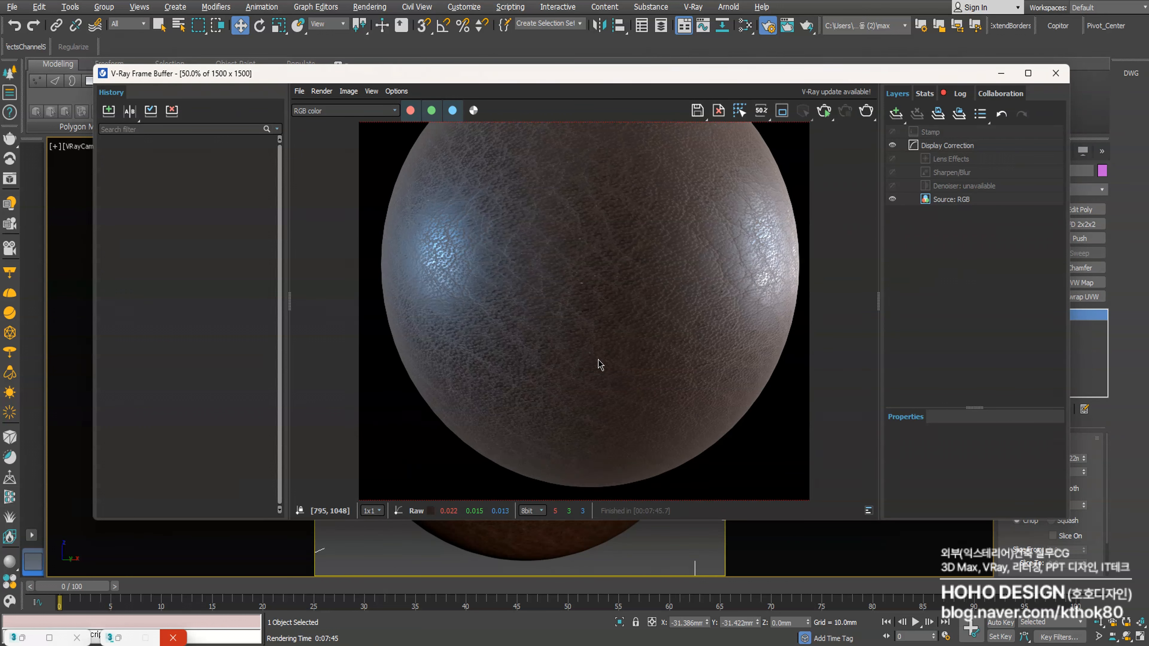
scroll(489, 291, "down", 2)
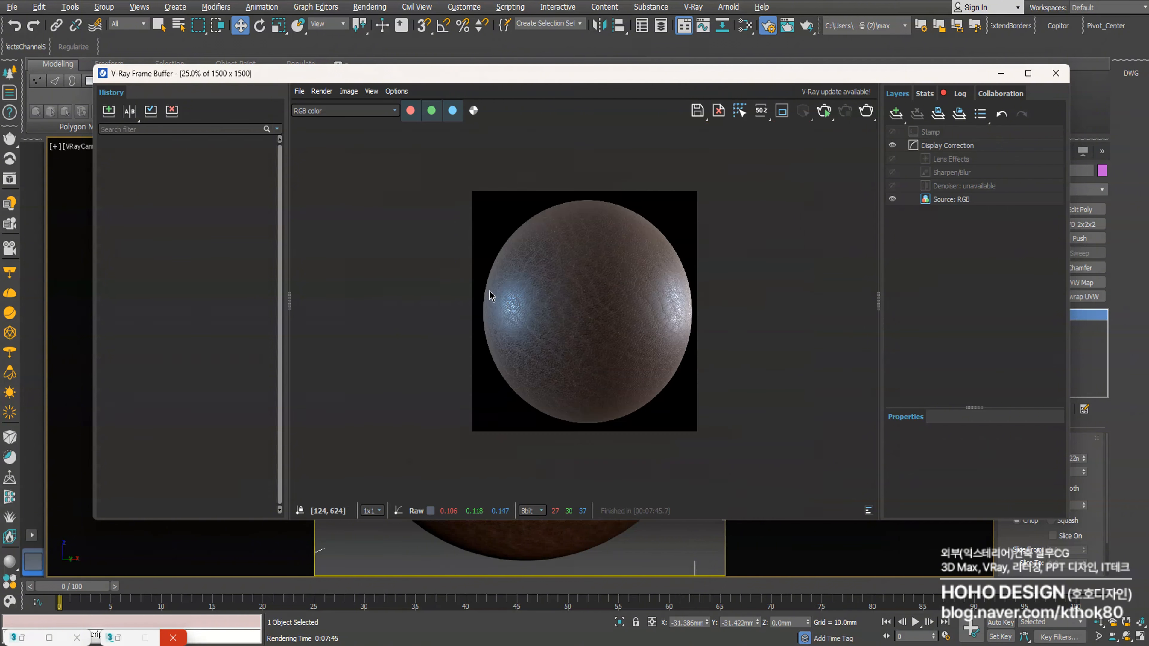
scroll(533, 311, "up", 2)
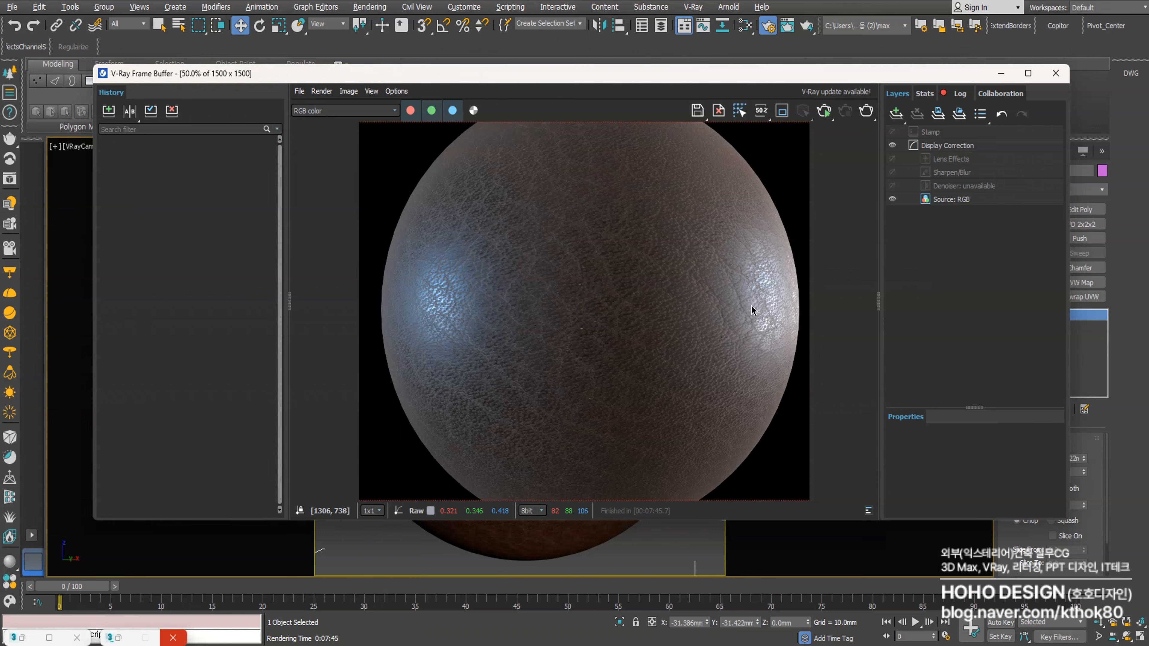
scroll(518, 323, "up", 2)
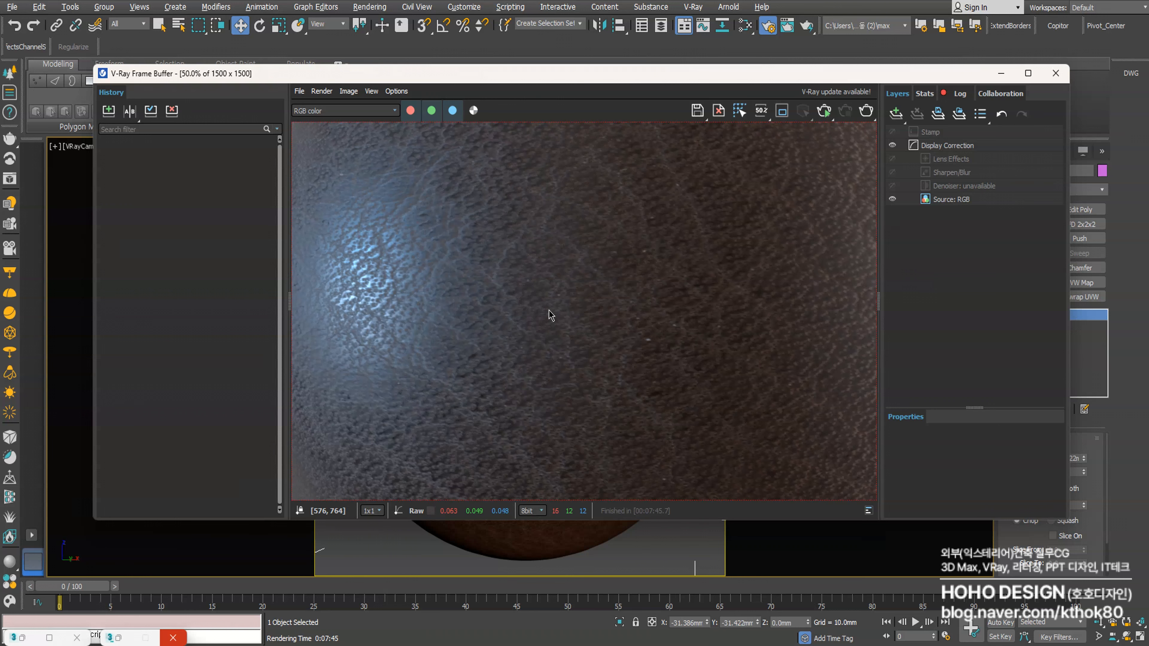
scroll(546, 314, "down", 2)
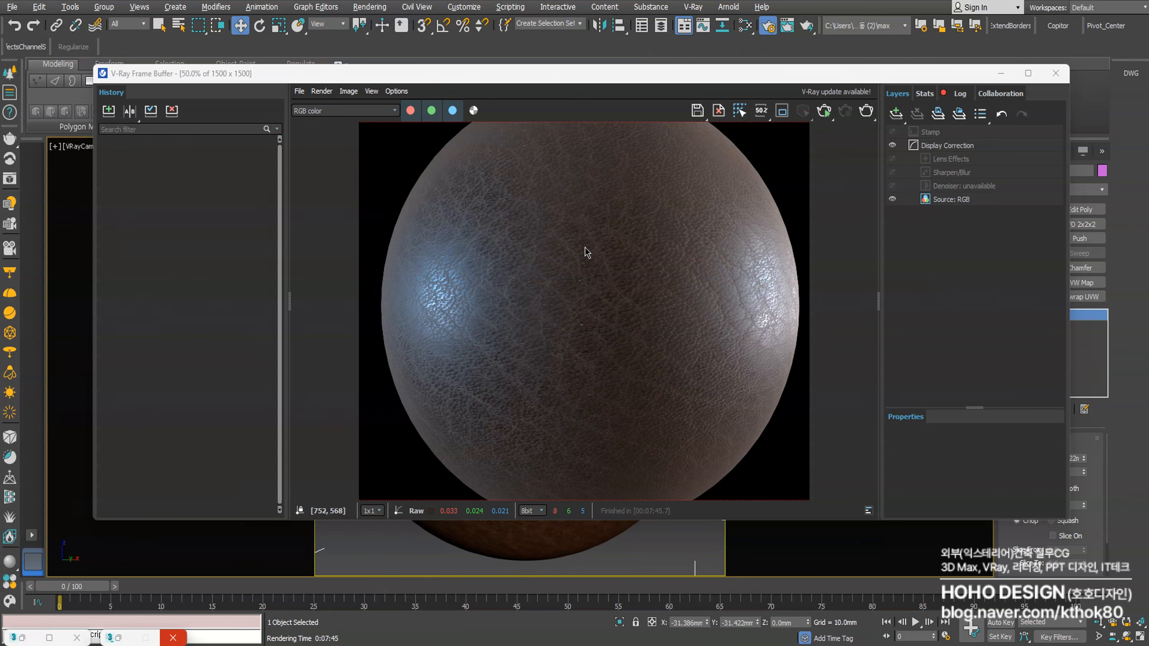
Set the Normal map multiplier of the leather's VRayNormalMap to 3 and minimize the material editor
right_click(268, 552)
left_click(231, 572)
key("m")
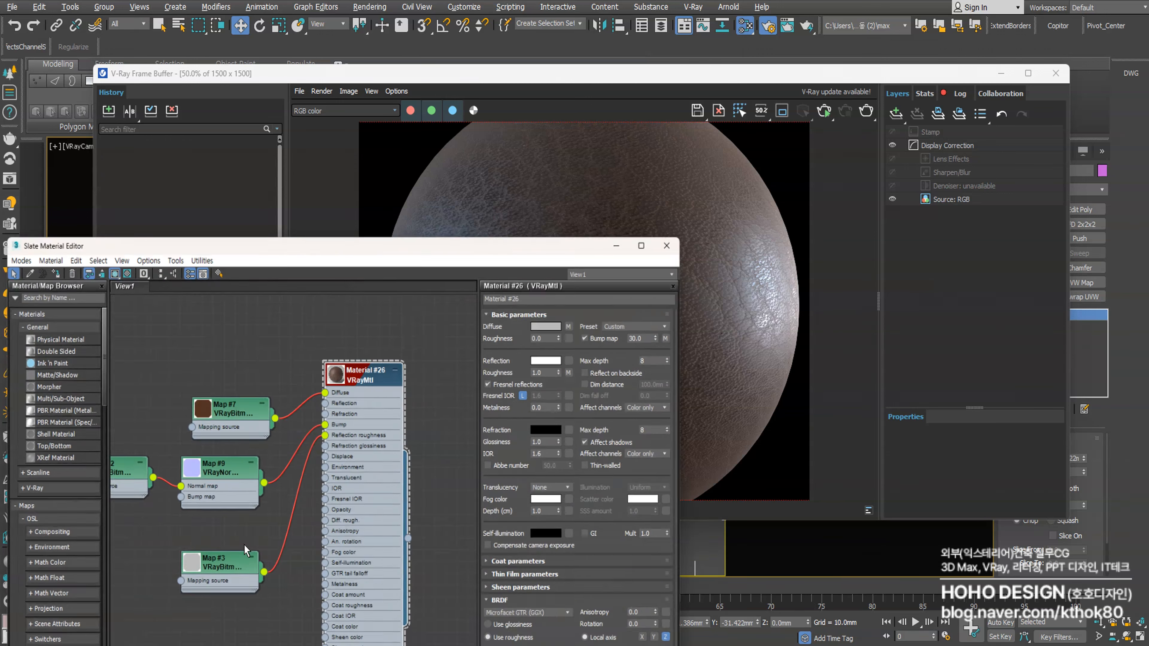
left_click_drag(332, 220, 423, 135)
middle_click_drag(365, 394, 432, 400)
scroll(392, 393, "up", 1)
double_click(407, 380)
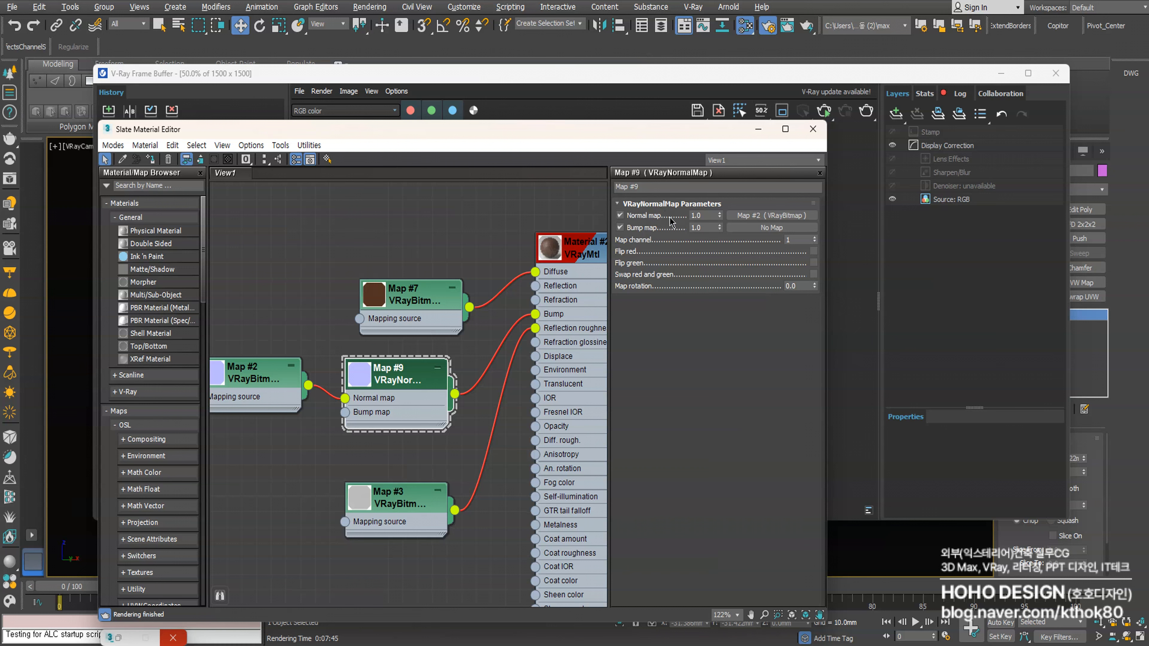
double_click(702, 215)
middle_click_drag(254, 410, 352, 401)
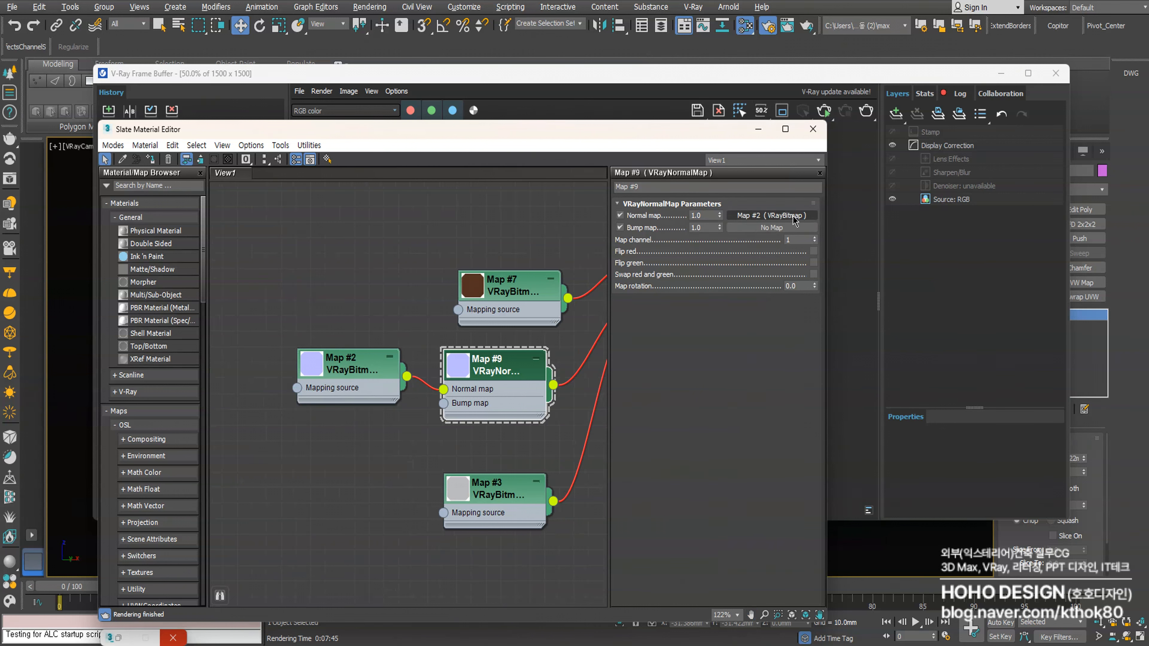
double_click(704, 216)
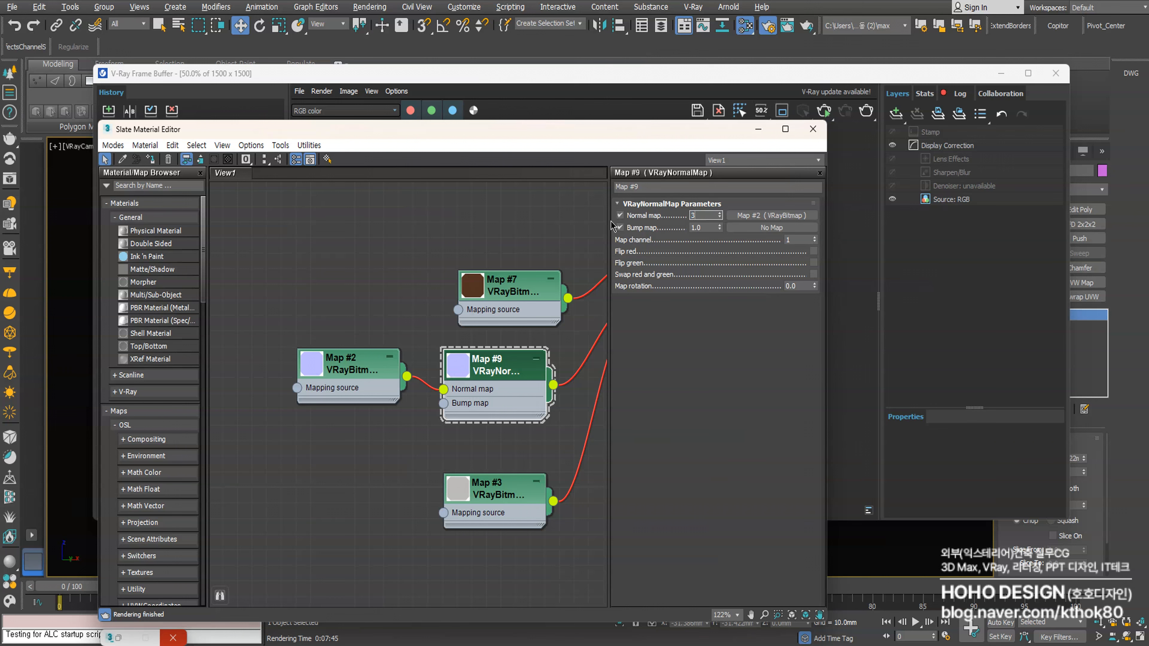
type("3")
key("Return")
left_click(759, 131)
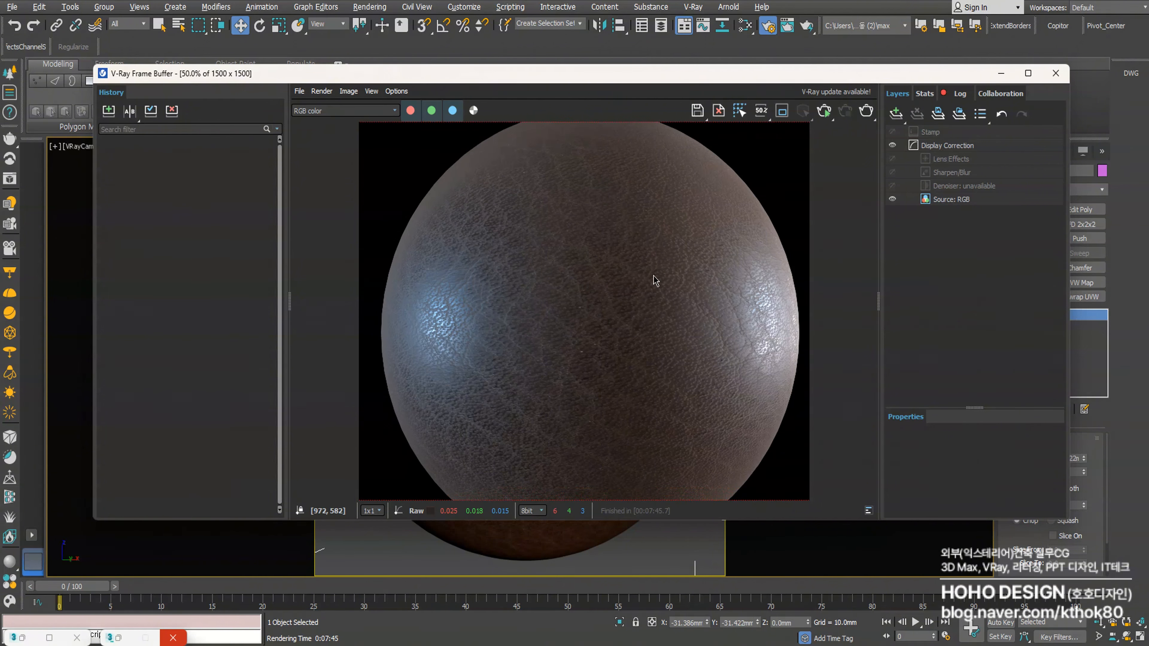
Render the sphere again, compare the stronger creases with the previous render up close, and put the frame buffer away
key("shift+q")
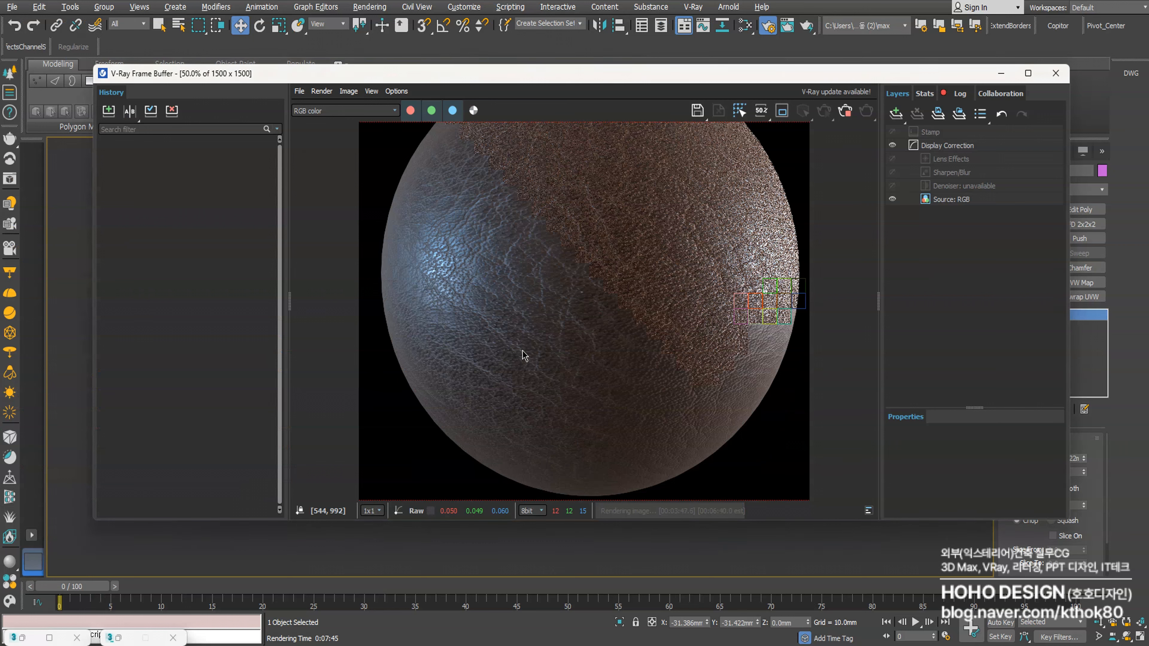
scroll(521, 354, "up", 2)
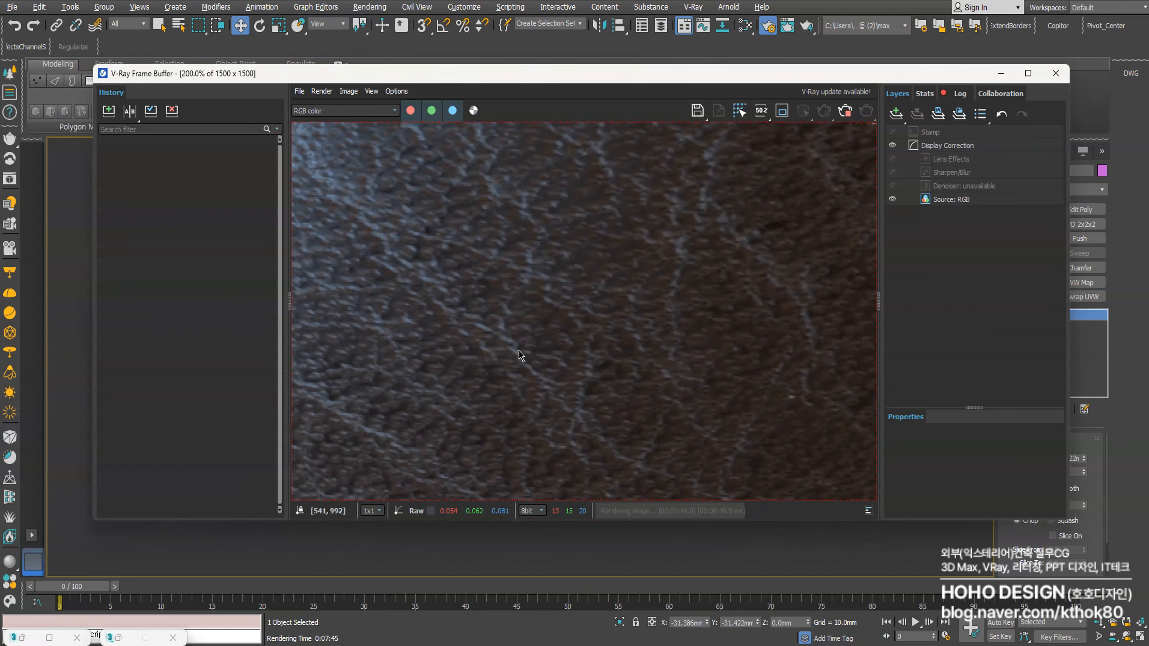
scroll(520, 358, "down", 3)
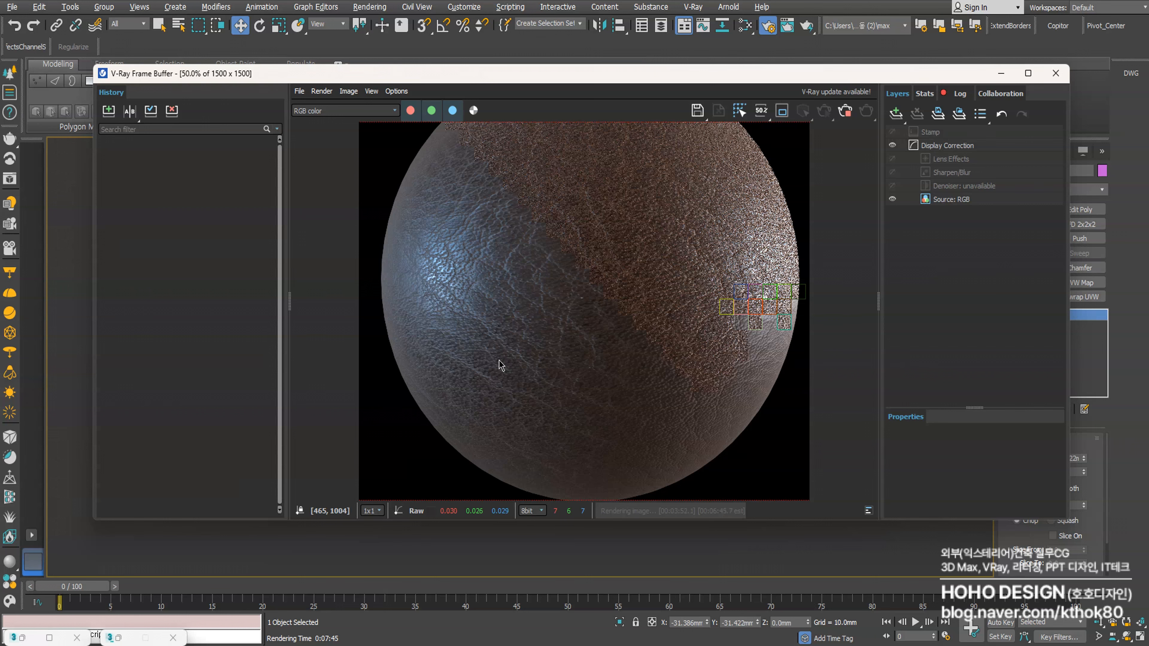
scroll(500, 366, "up", 1)
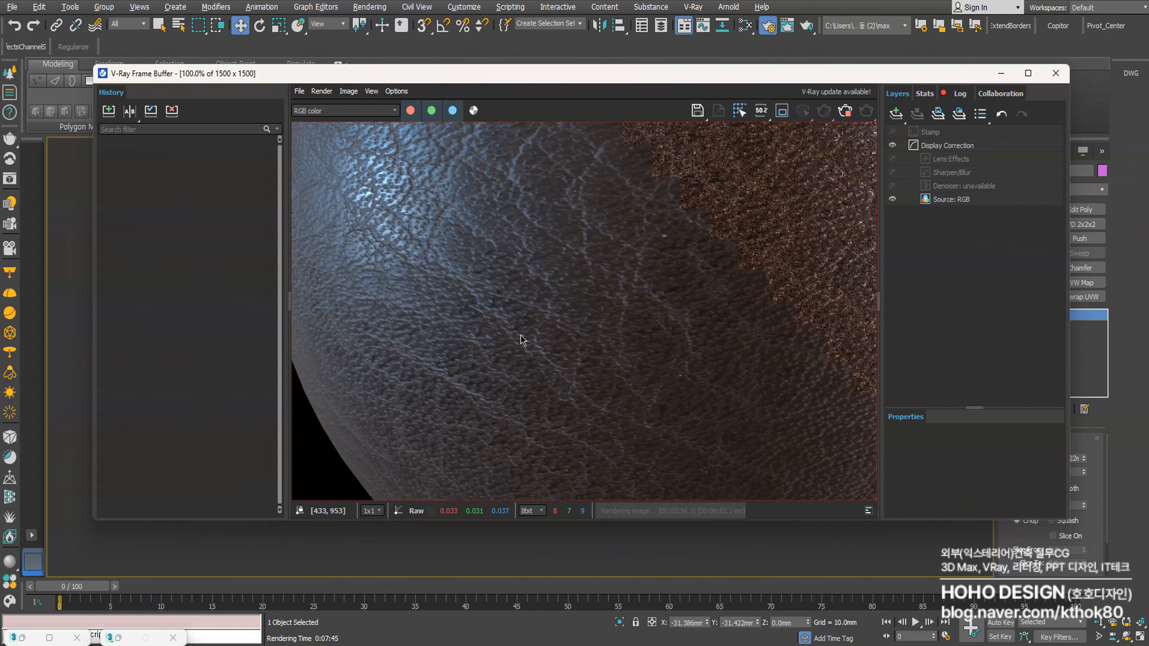
scroll(535, 348, "down", 1)
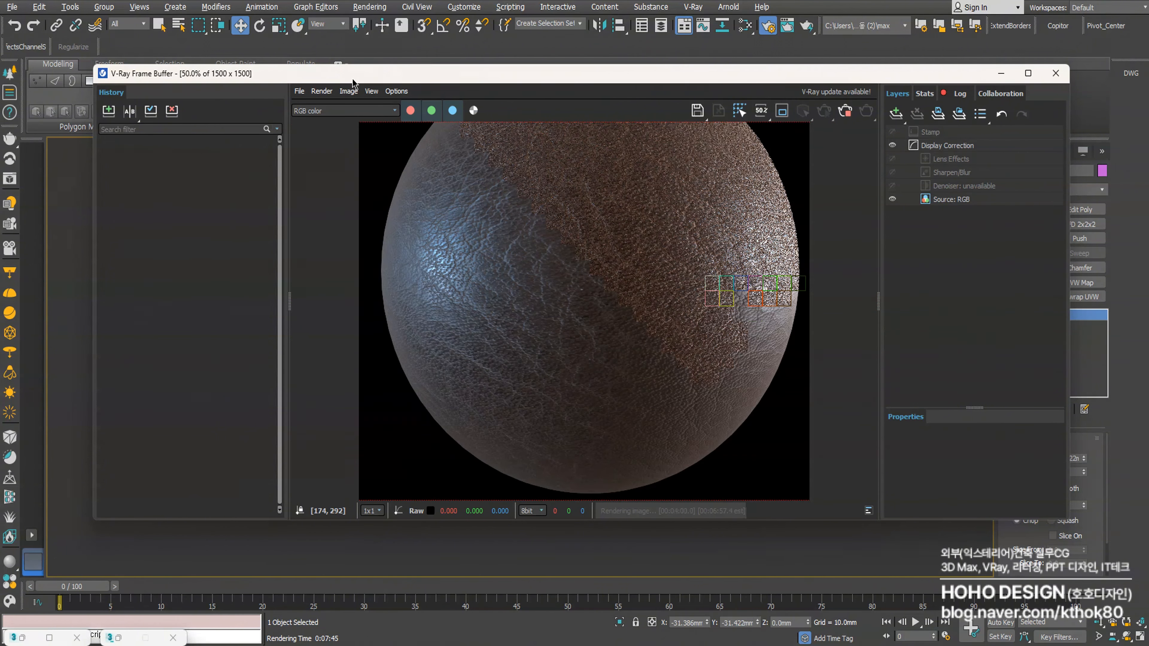
left_click_drag(352, 82, 380, 82)
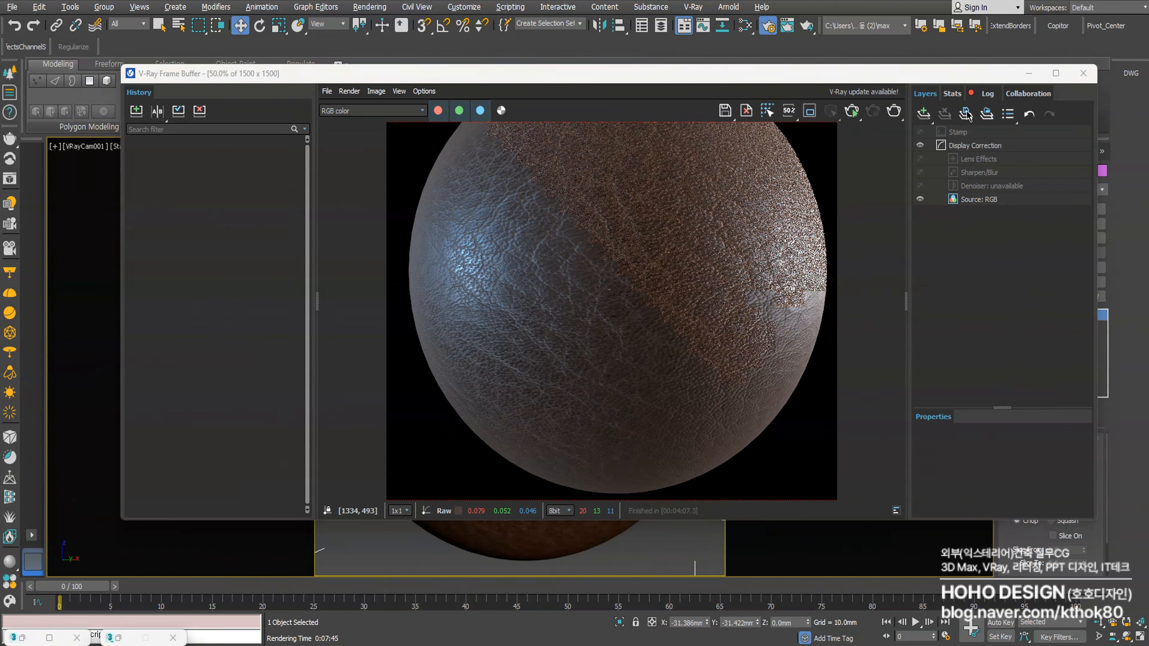
left_click(1029, 73)
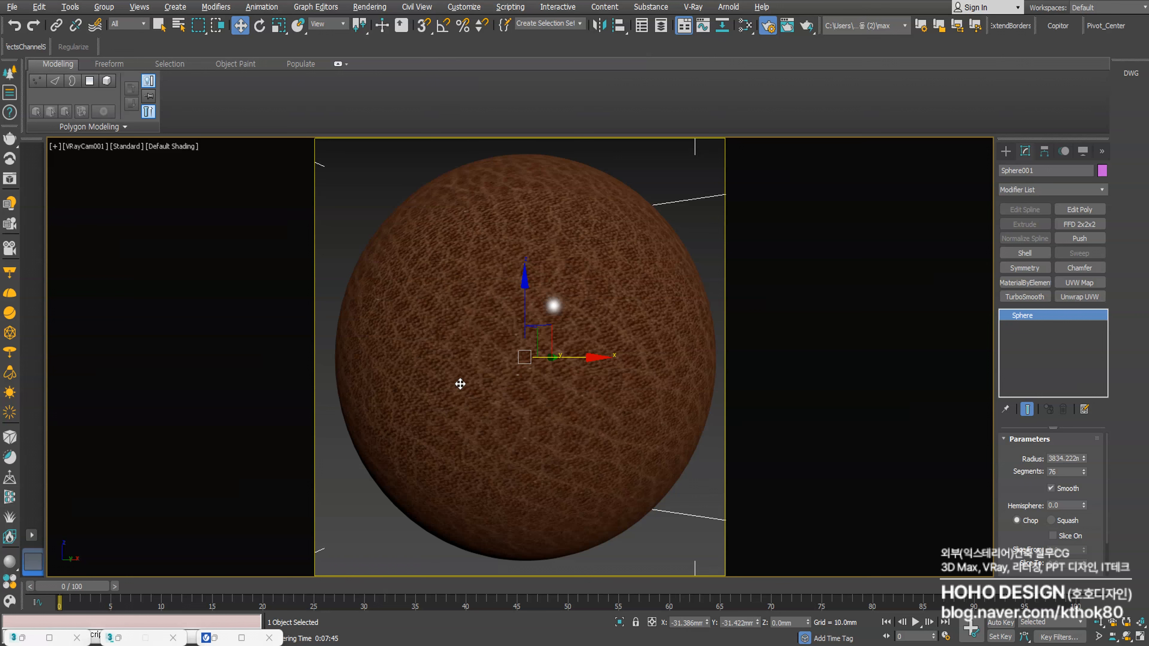
Bring up the grey roughness bitmap's parameters in the material editor and enable the color map in its Output settings
right_click(456, 380)
key("Escape")
key("m")
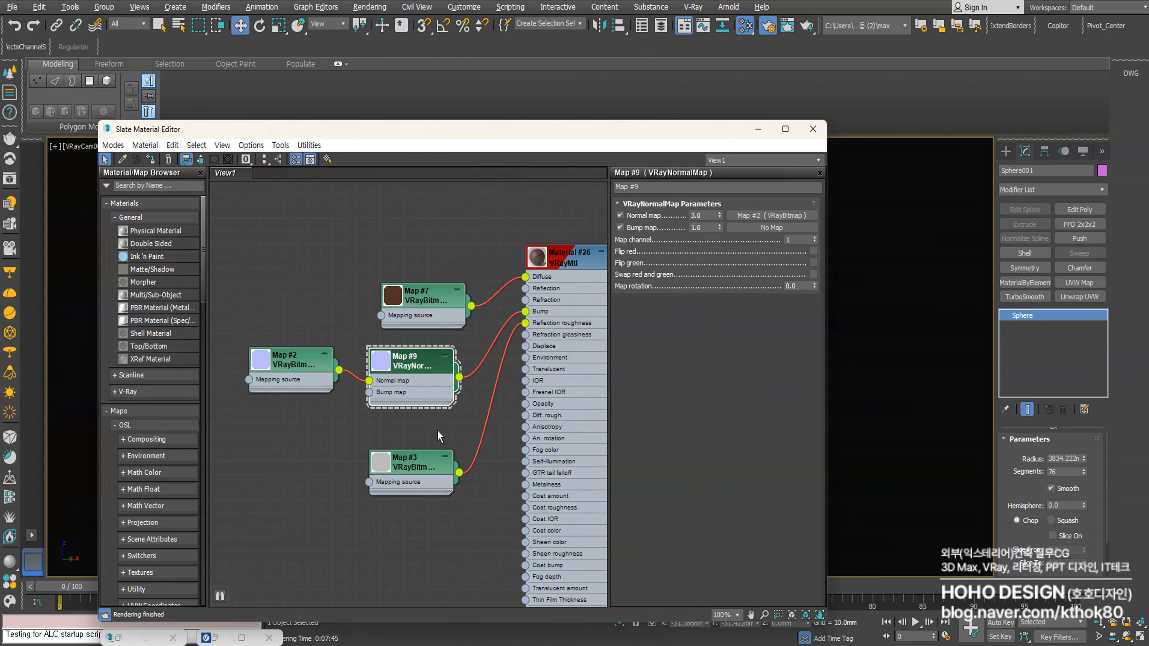
middle_click_drag(438, 434, 378, 415)
left_click_drag(354, 446, 341, 446)
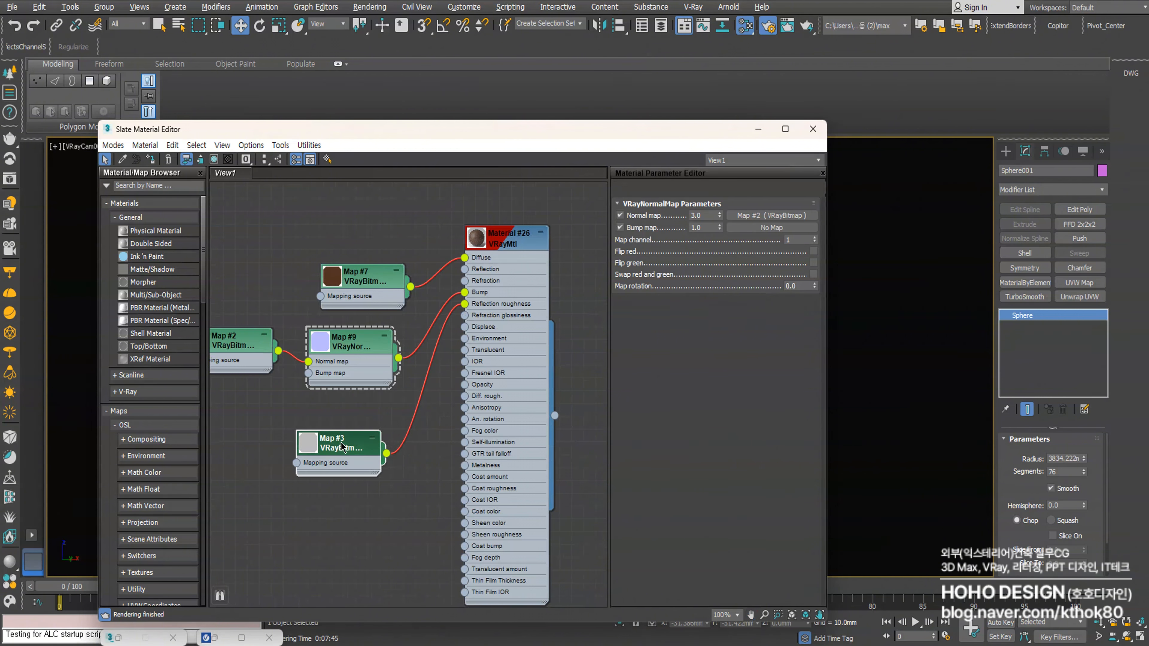
double_click(342, 445)
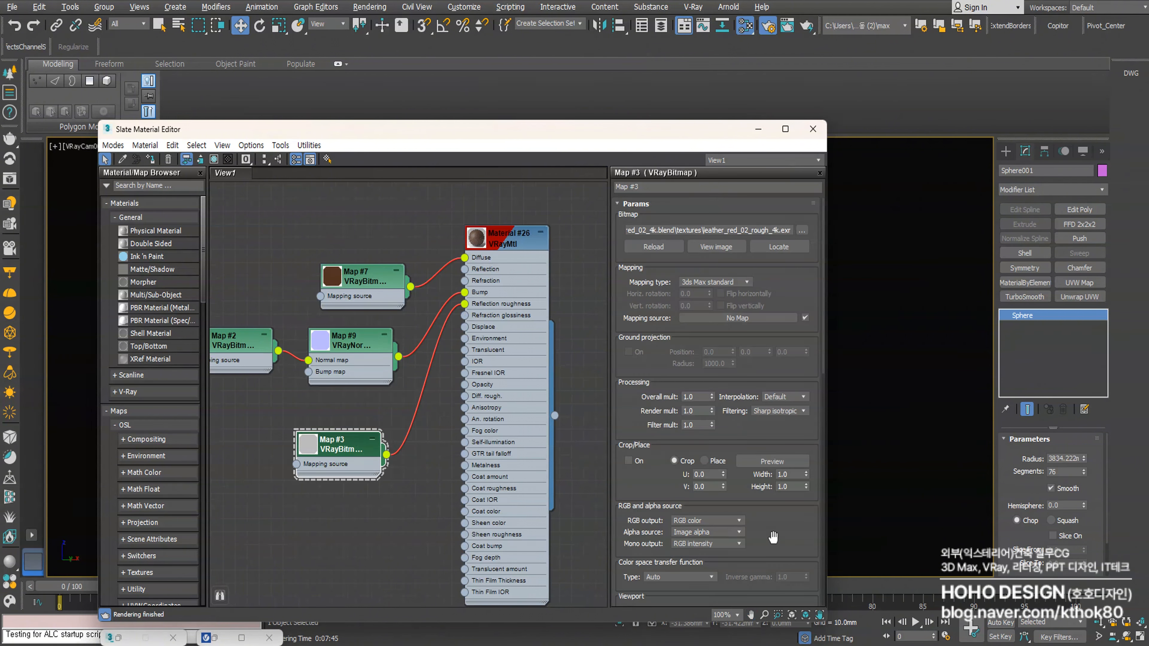
scroll(774, 537, "down", 5)
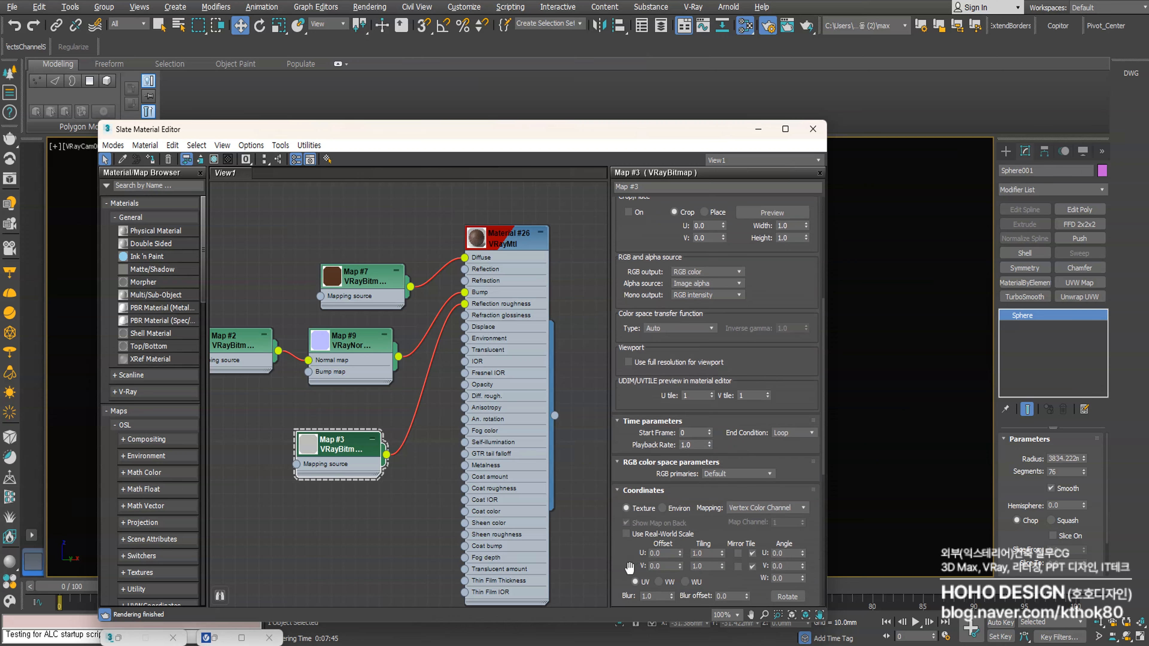
scroll(629, 567, "down", 6)
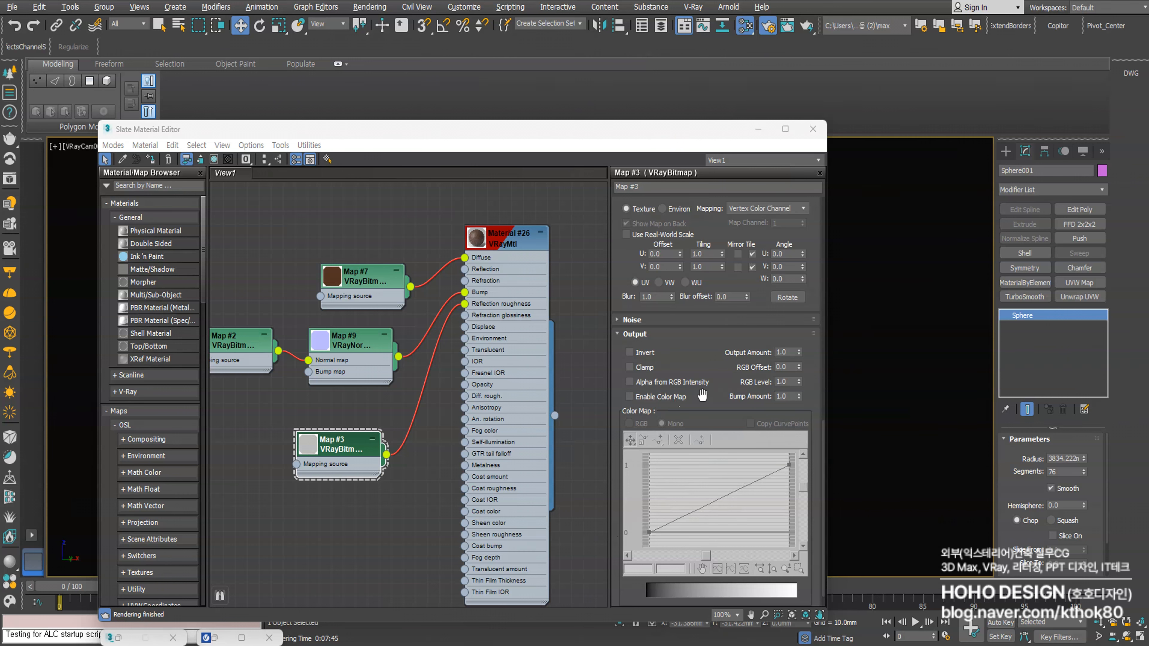
scroll(702, 396, "down", 1)
left_click(629, 372)
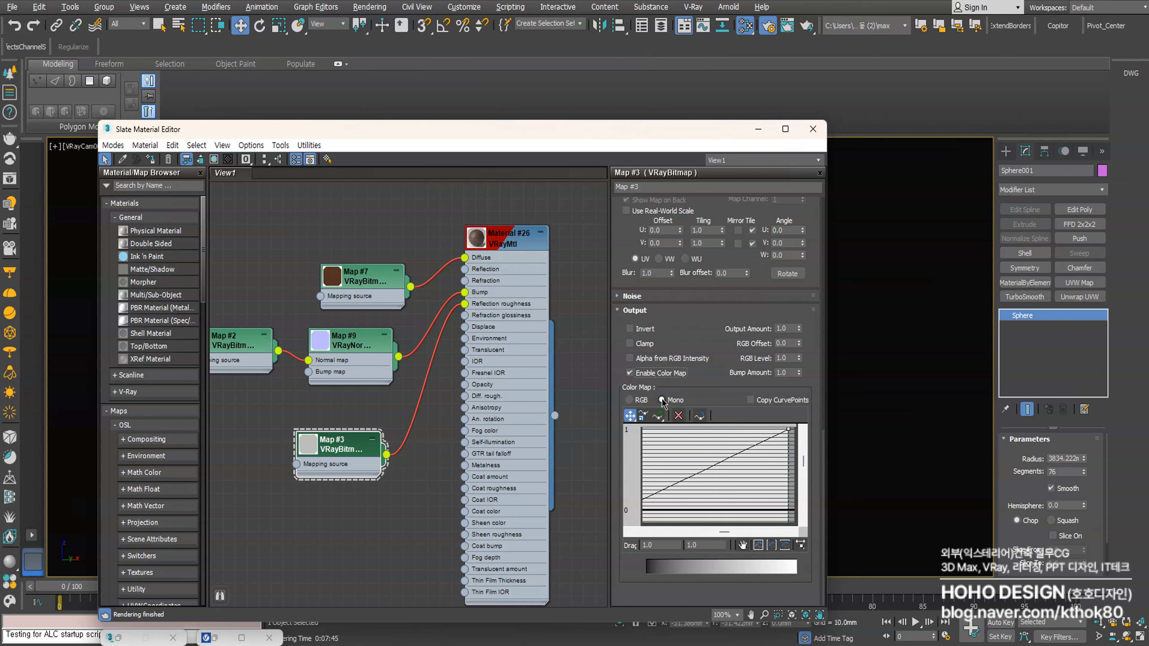
Make both end points of the roughness color map curve Bezier-Corner, bend the curve downward to darken the midtones, and return to the viewport
scroll(692, 495, "down", 1)
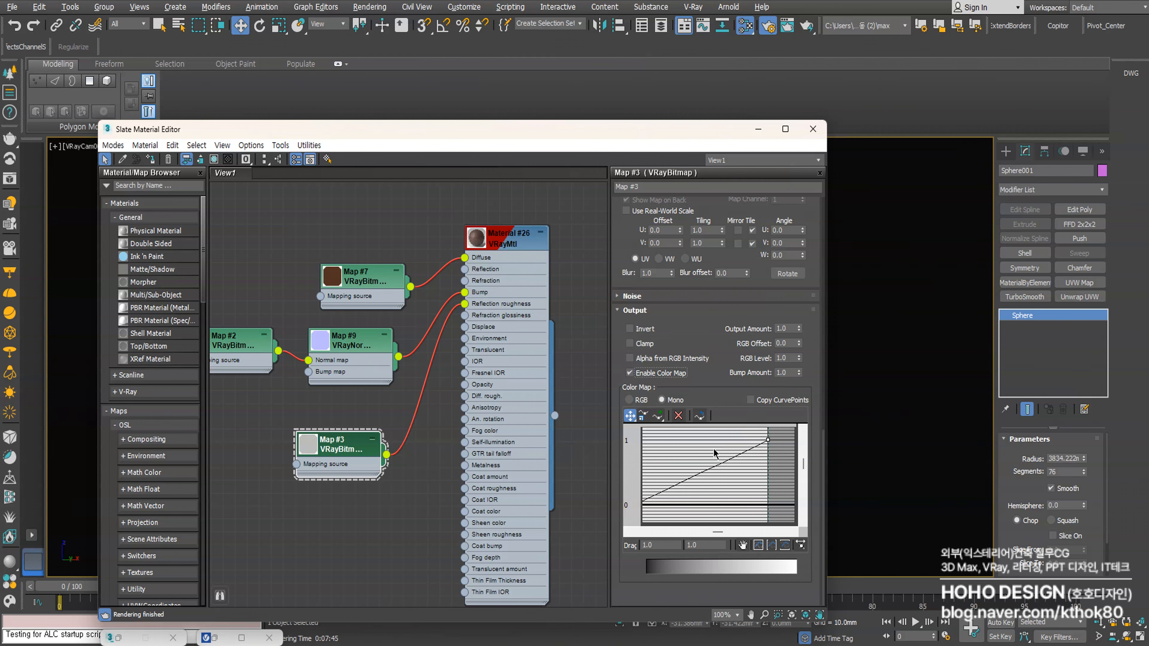
mouse_move(685, 472)
middle_mouse_down()
mouse_move(698, 464)
mouse_move(687, 468)
middle_mouse_up()
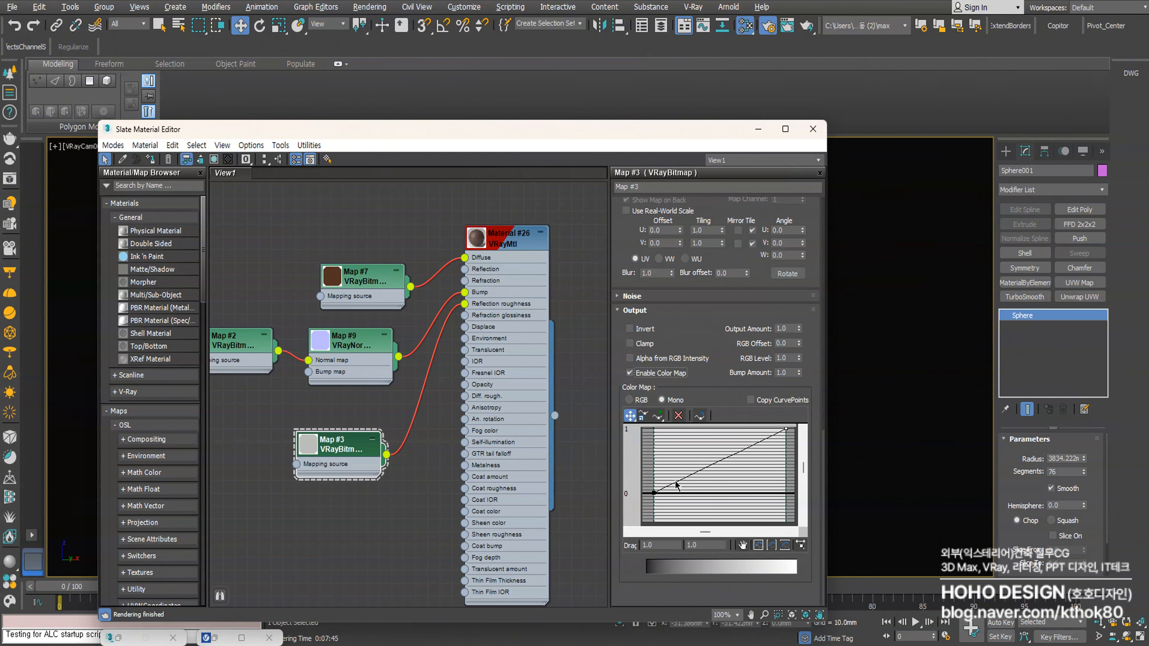
right_click(651, 492)
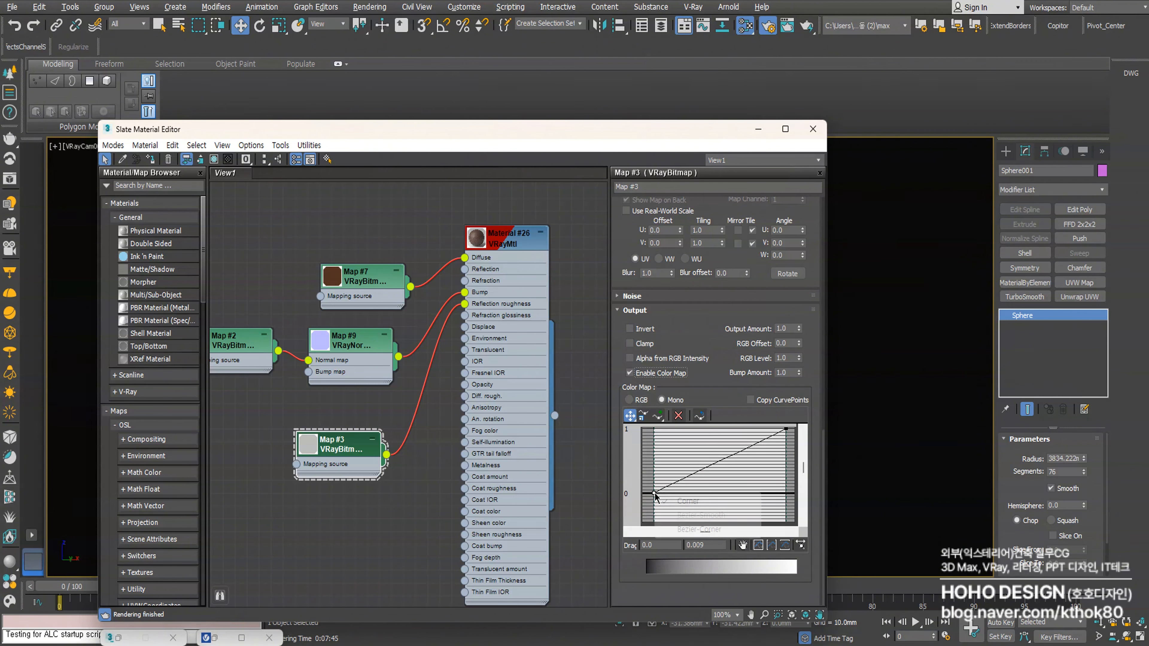
left_click(686, 529)
left_click_drag(688, 476, 741, 495)
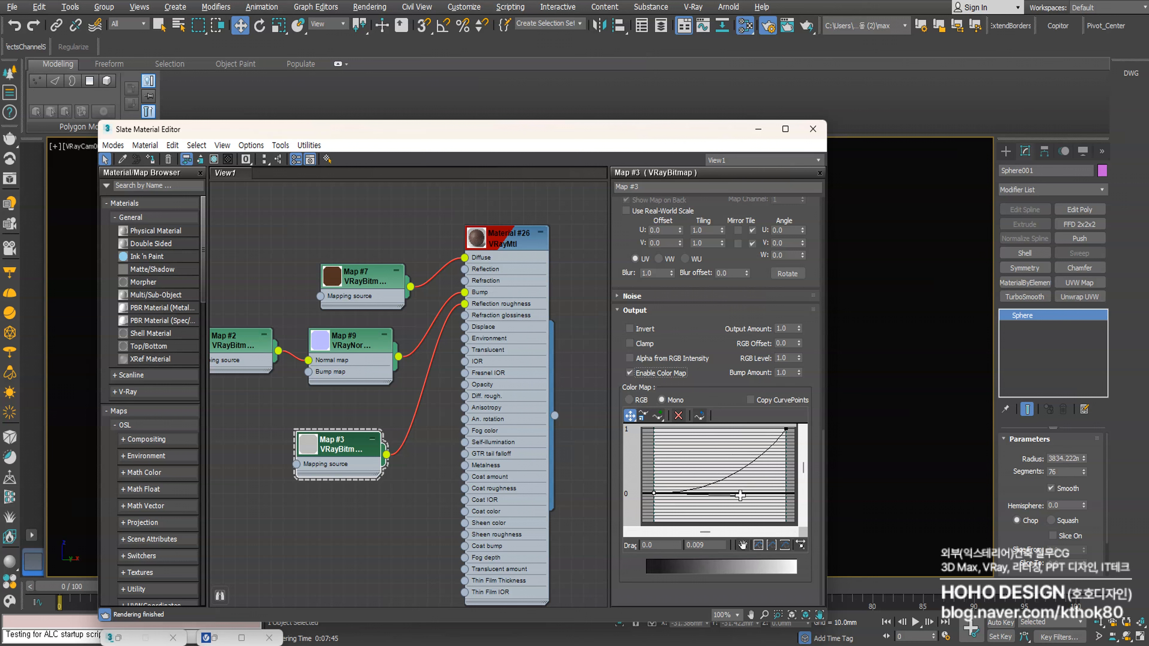
right_click(786, 429)
left_click(831, 464)
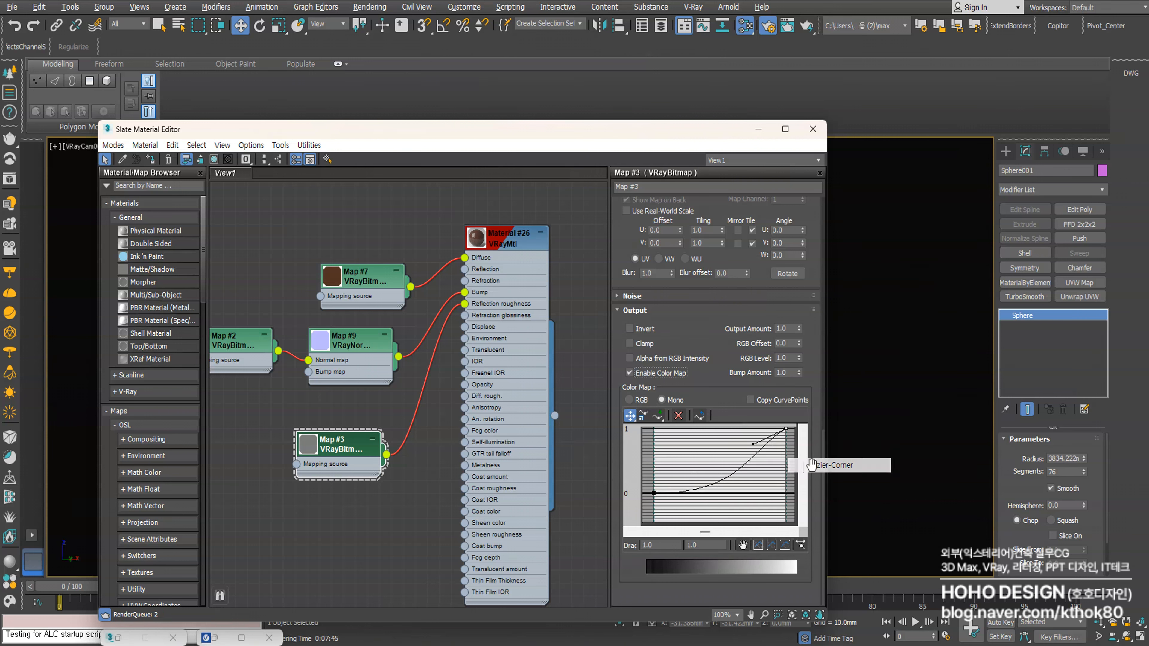
mouse_move(762, 446)
left_mouse_down()
mouse_move(778, 462)
mouse_move(765, 425)
left_mouse_up()
left_click(758, 129)
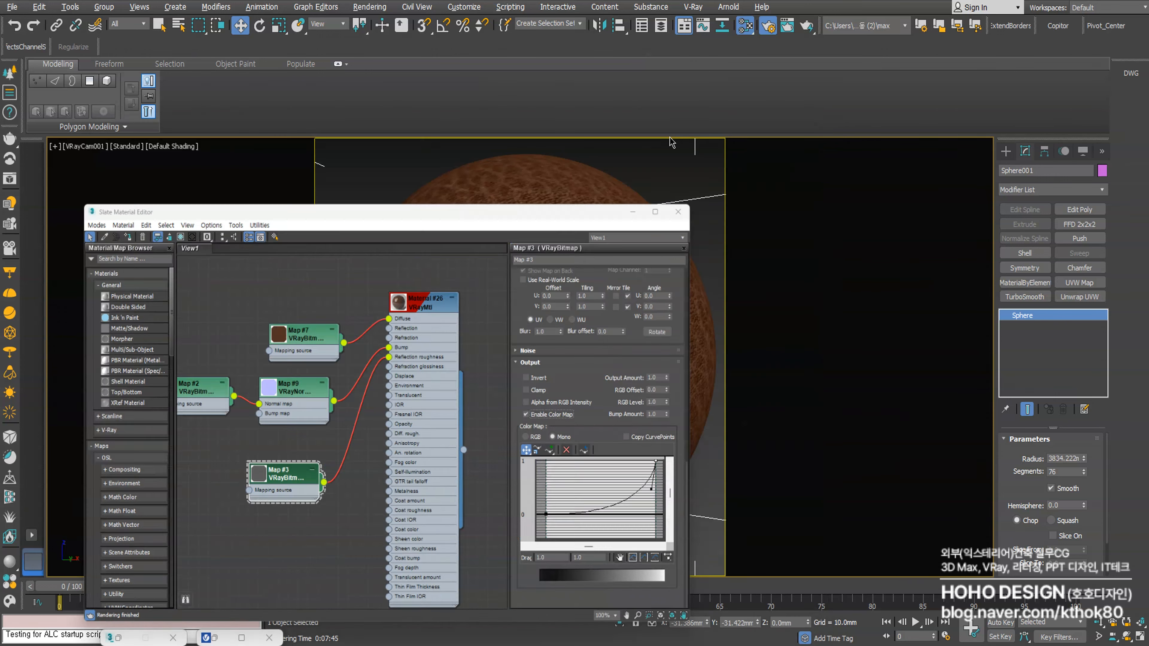
right_click(558, 328)
left_click(487, 328)
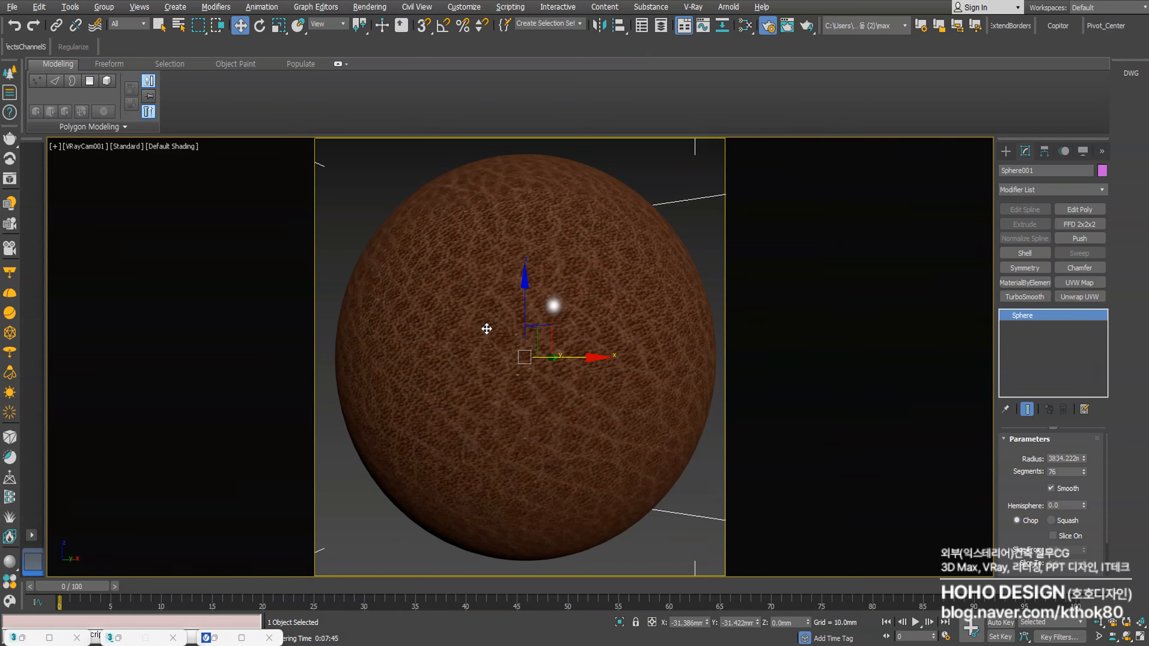
Render the sphere again with the adjusted roughness curve and inspect the left highlight and leather grain as the image refines
key("shift+q")
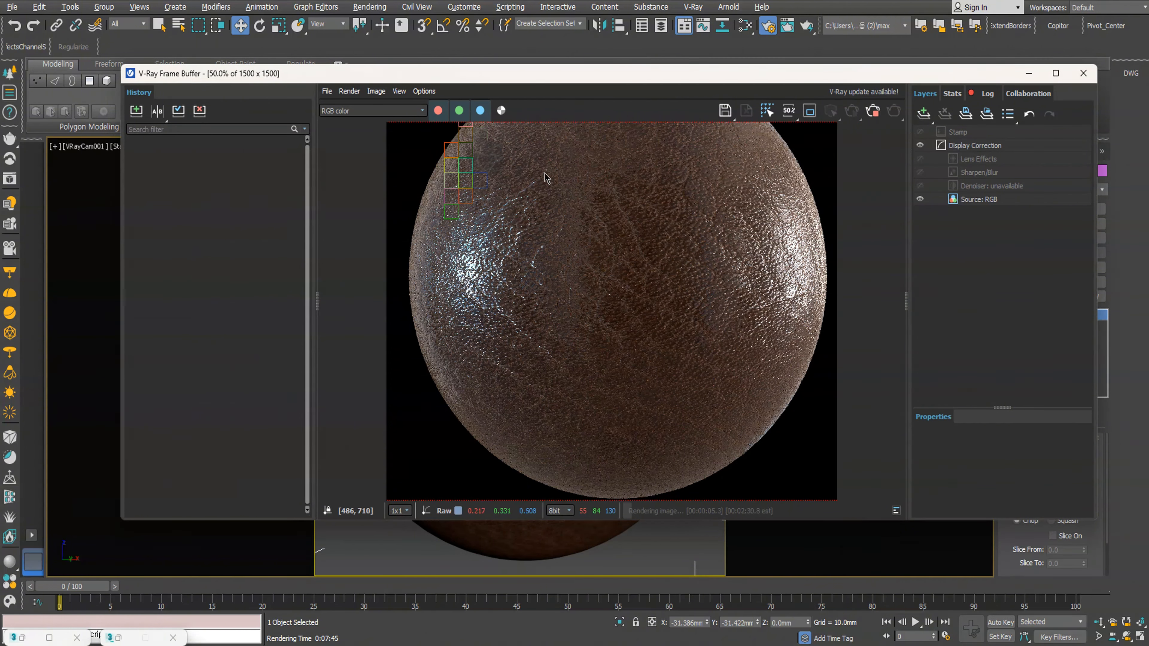
scroll(547, 181, "up", 2)
scroll(554, 222, "down", 2)
scroll(452, 245, "up", 1)
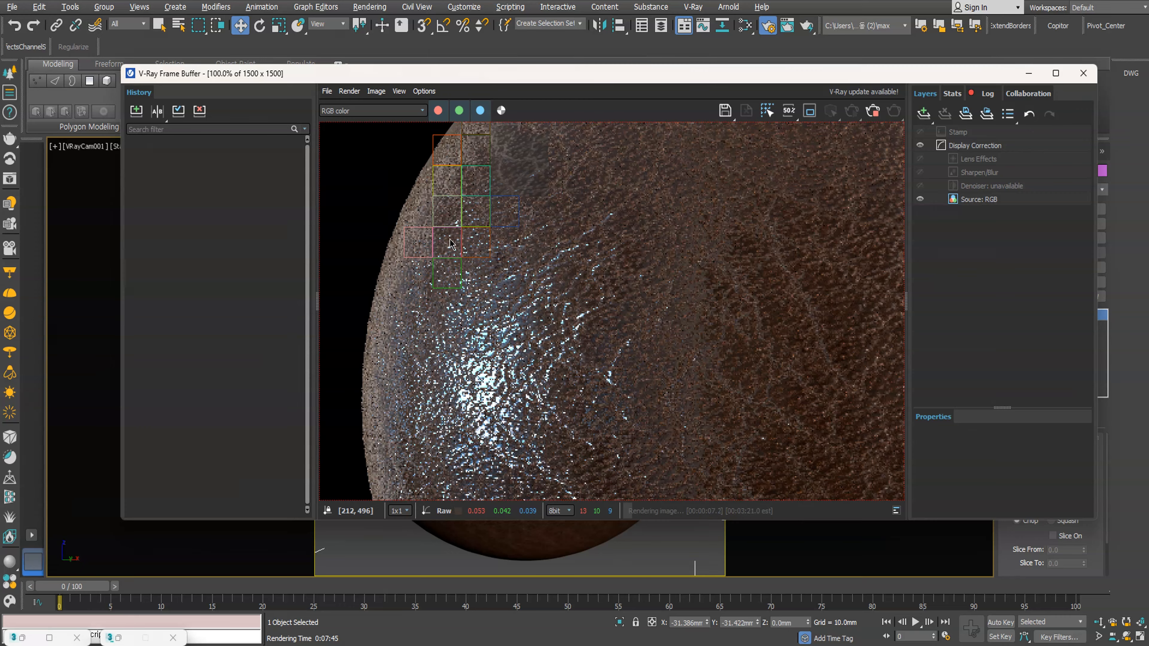
middle_click_drag(450, 239, 479, 313)
scroll(509, 295, "down", 1)
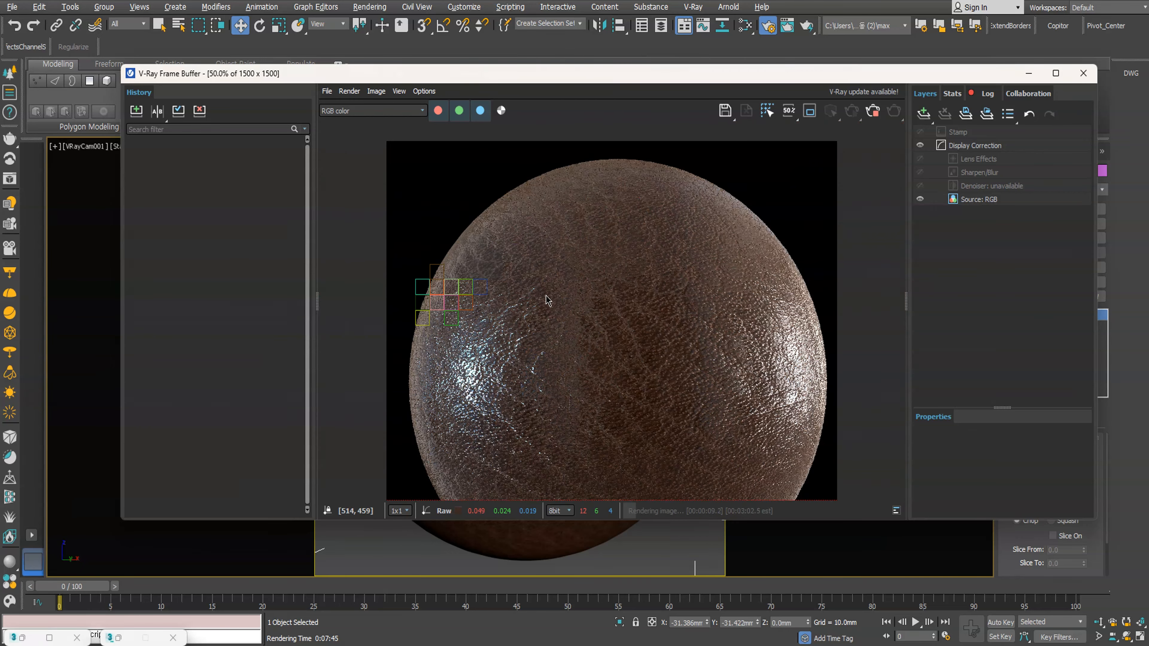
scroll(525, 369, "up", 1)
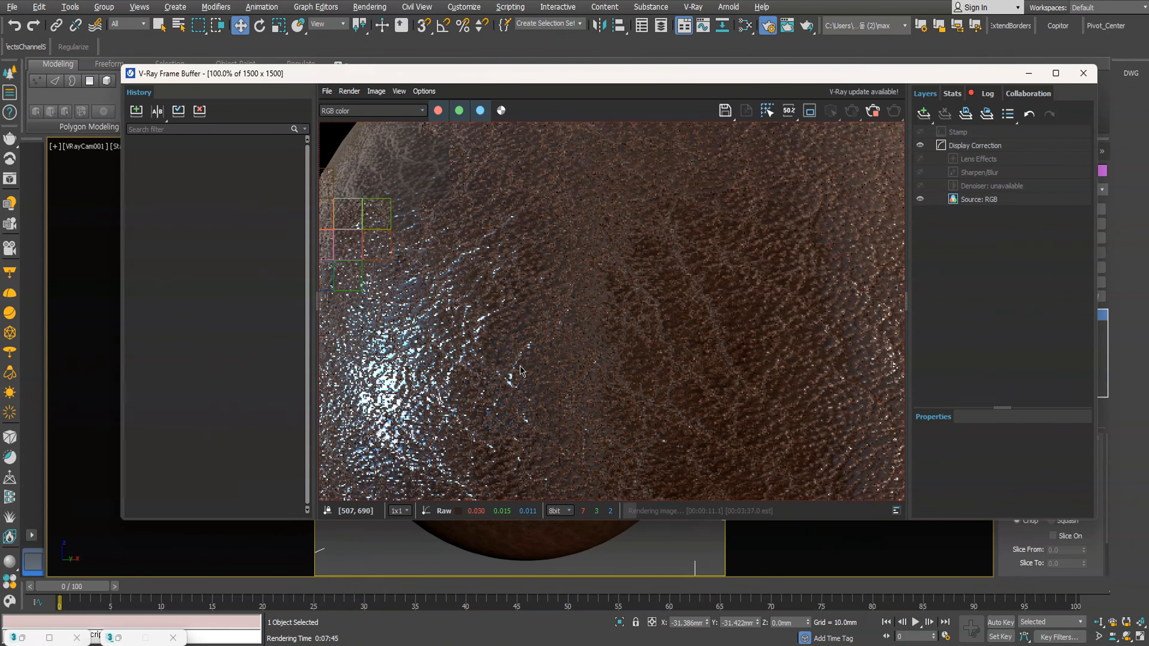
scroll(518, 367, "down", 1)
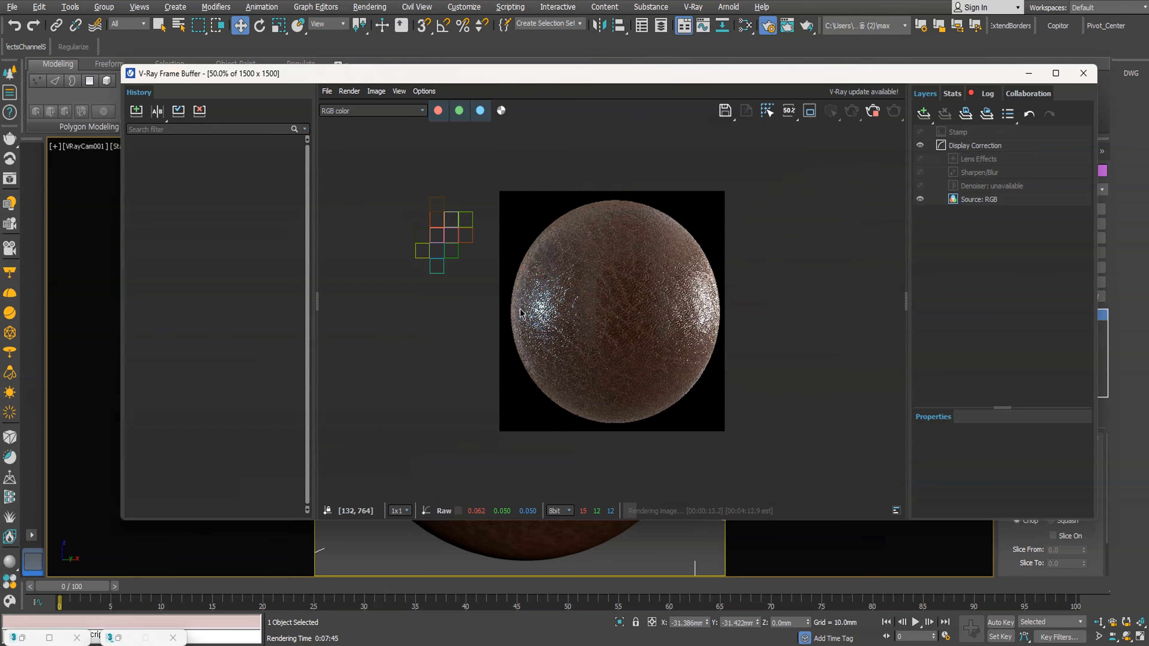
Examine the finished render up close and as a whole, checking the highlights, creases and grain across the leather sphere
scroll(521, 312, "up", 1)
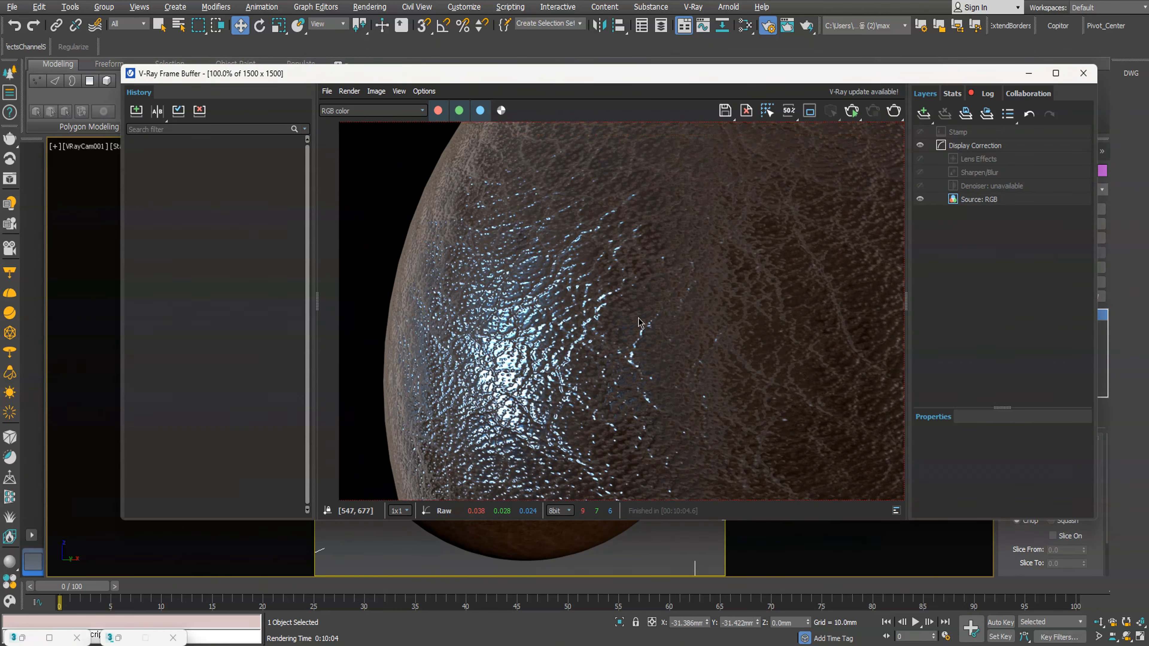
middle_click_drag(618, 444, 561, 332)
scroll(527, 371, "down", 1)
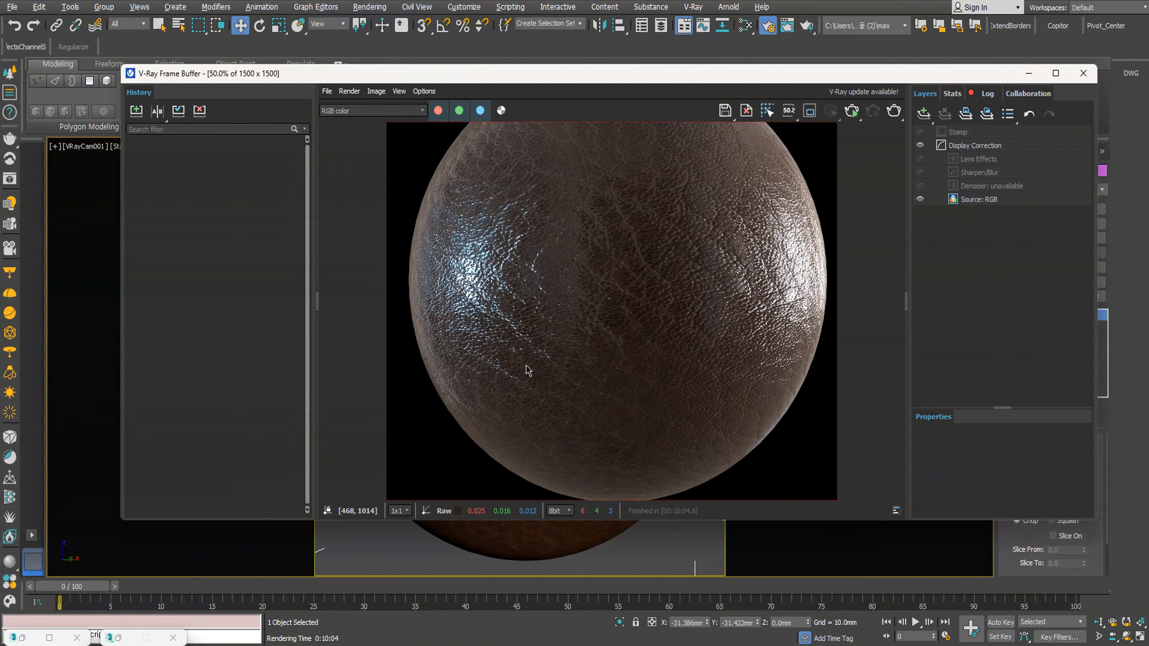
scroll(592, 181, "up", 2)
middle_click_drag(592, 181, 592, 275)
scroll(591, 274, "down", 1)
middle_click_drag(581, 233, 587, 324)
scroll(574, 288, "up", 2)
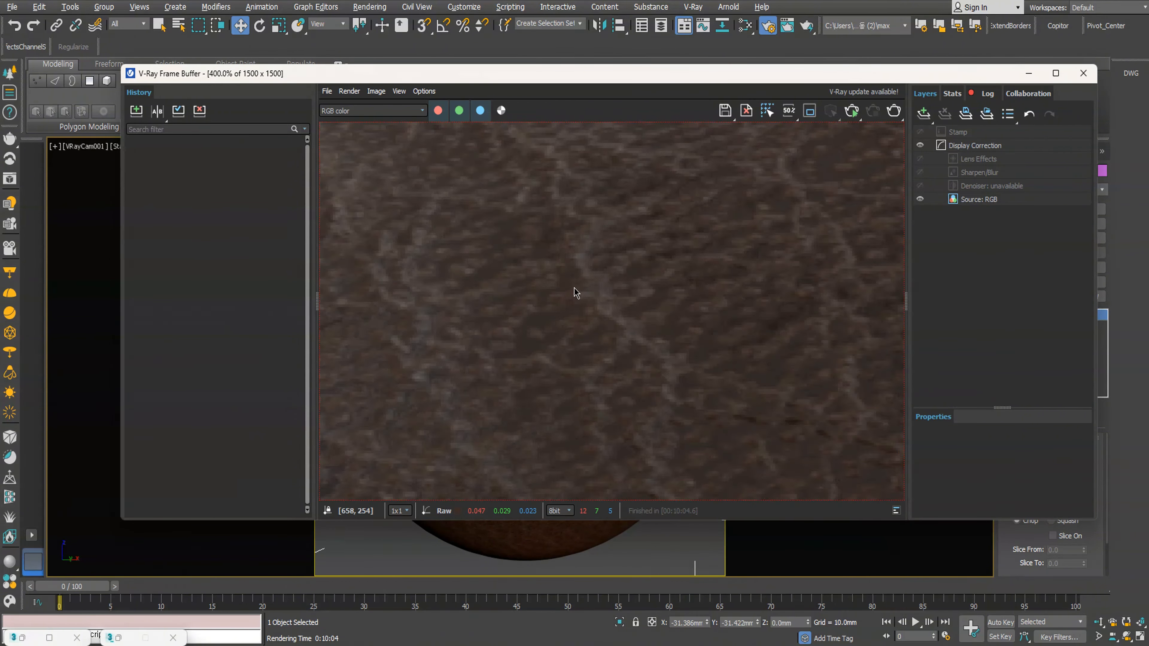
scroll(615, 318, "down", 3)
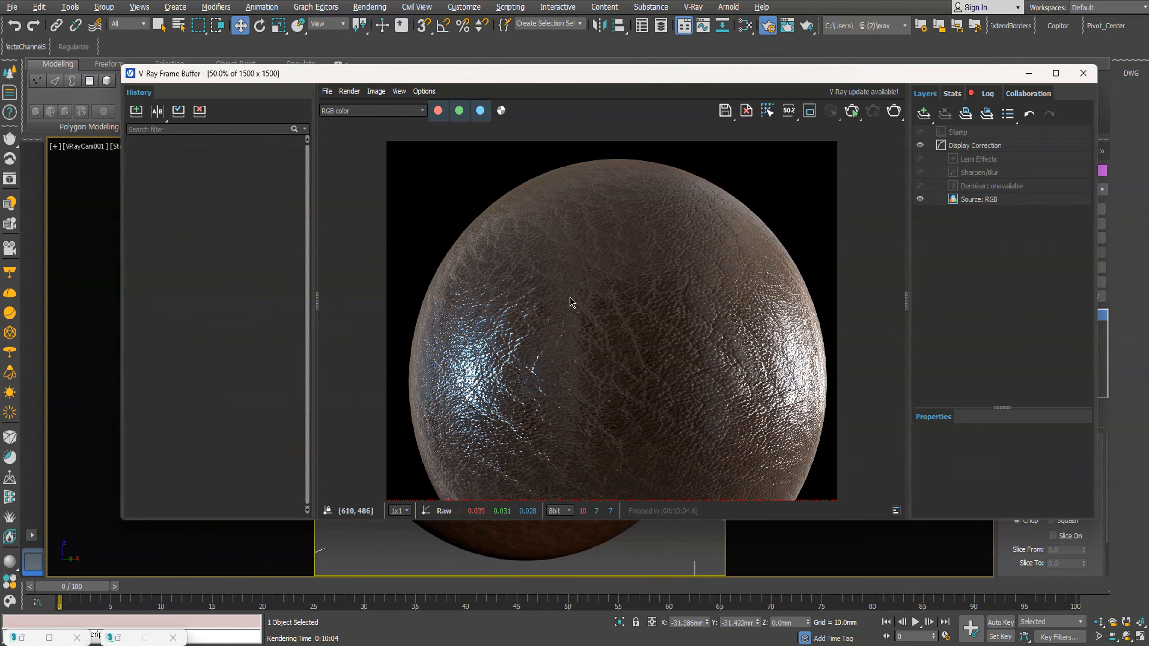
scroll(605, 340, "up", 2)
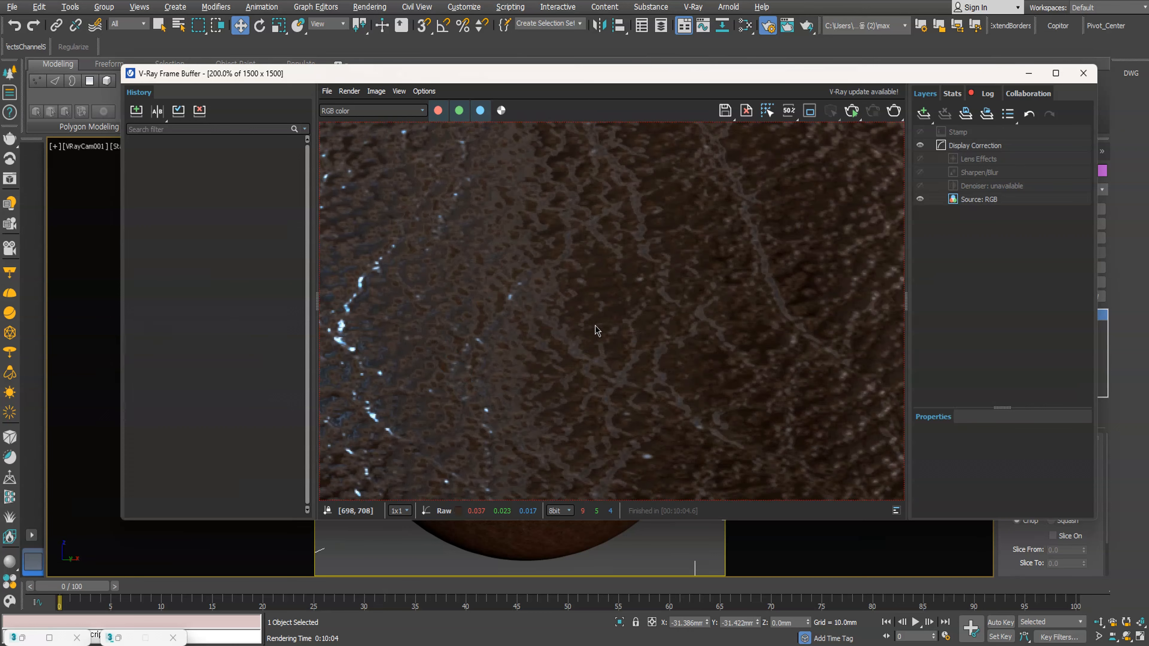
scroll(597, 330, "down", 2)
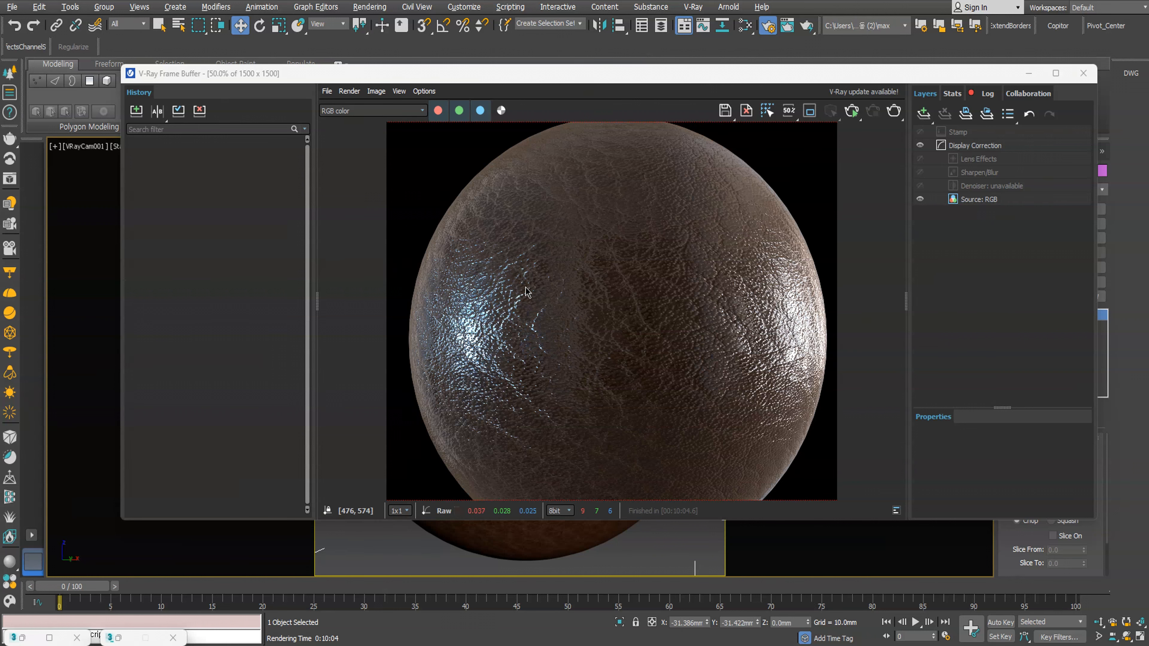
scroll(544, 304, "up", 1)
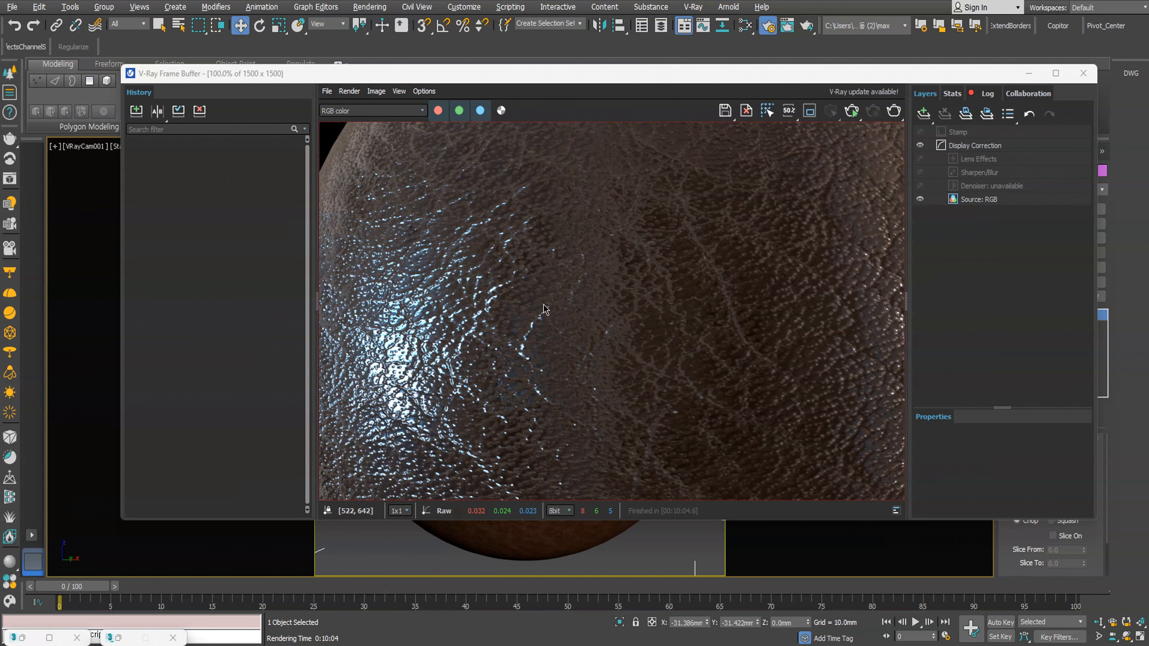
scroll(544, 308, "down", 2)
scroll(565, 291, "up", 1)
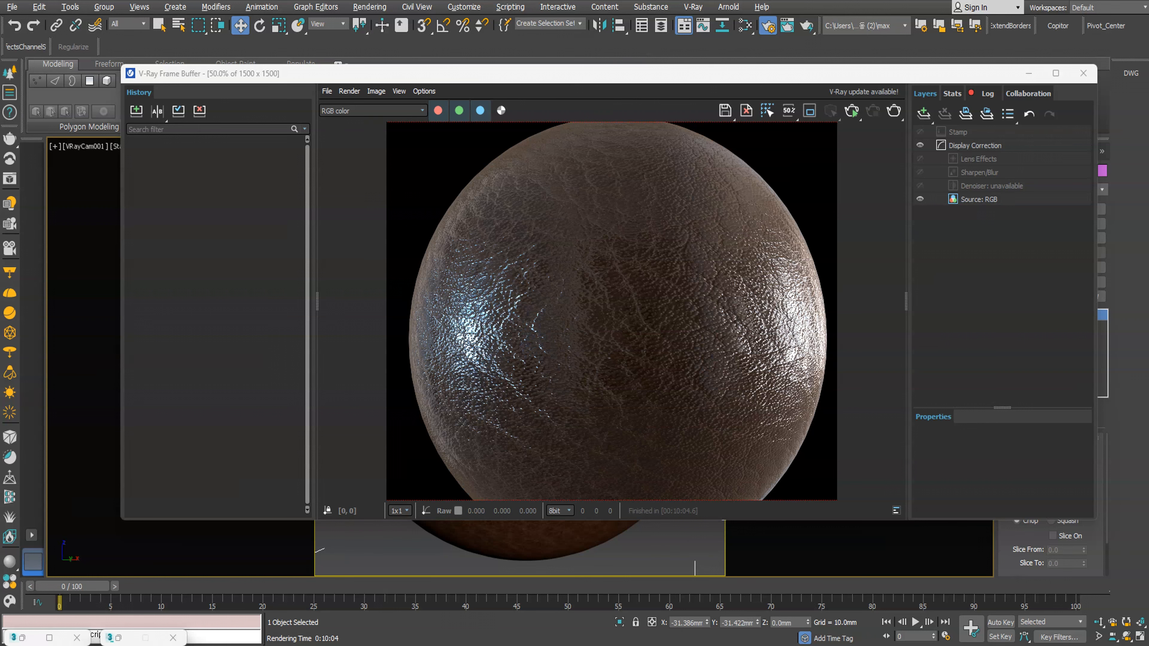
middle_click_drag(559, 275, 495, 268)
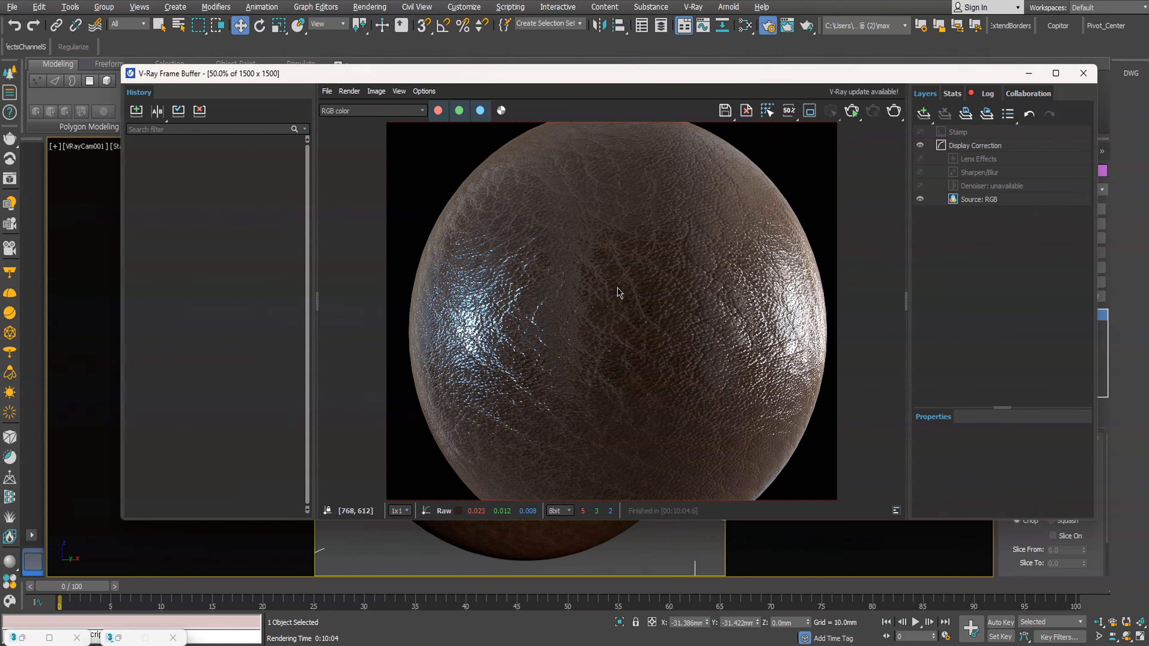
scroll(620, 294, "down", 1)
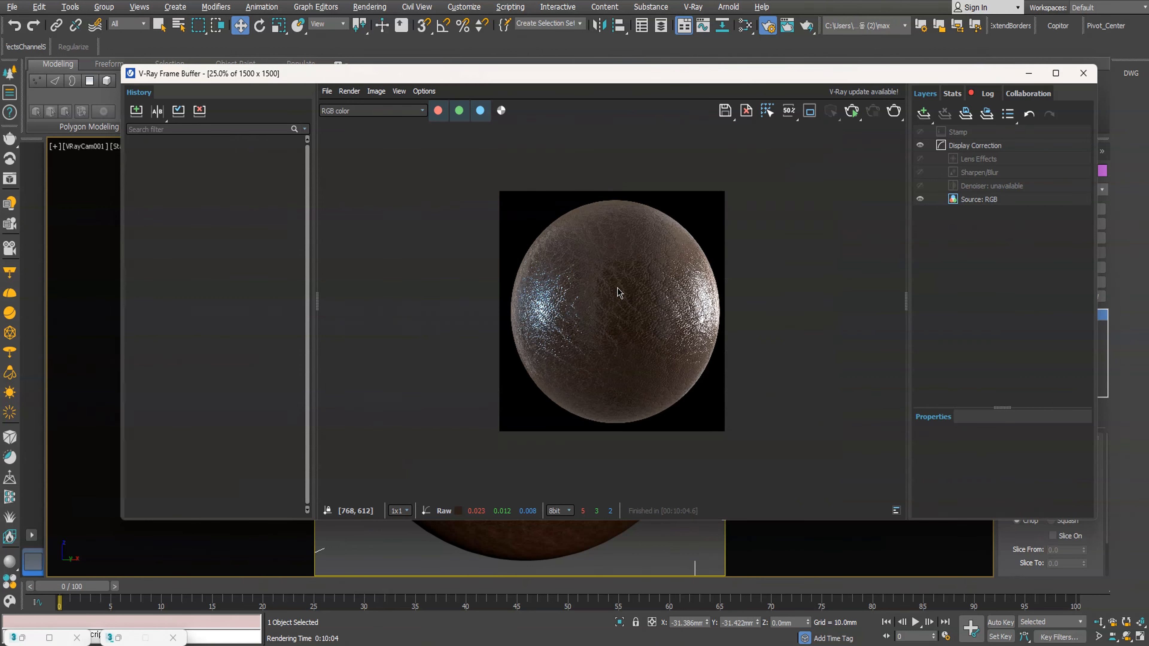